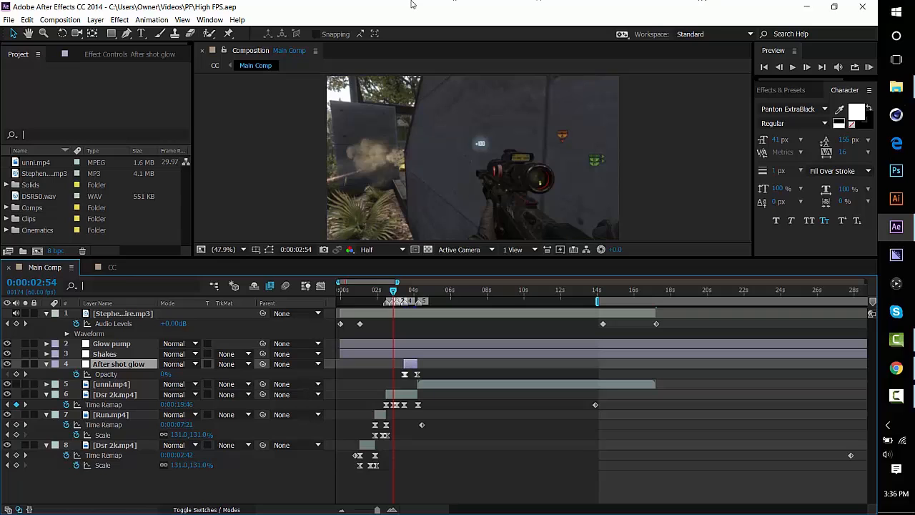
- Import the Dsr 2k video from the Clips Converted > Dsr 2k (Suicide) folder into the project's Clips folder
click(6, 219)
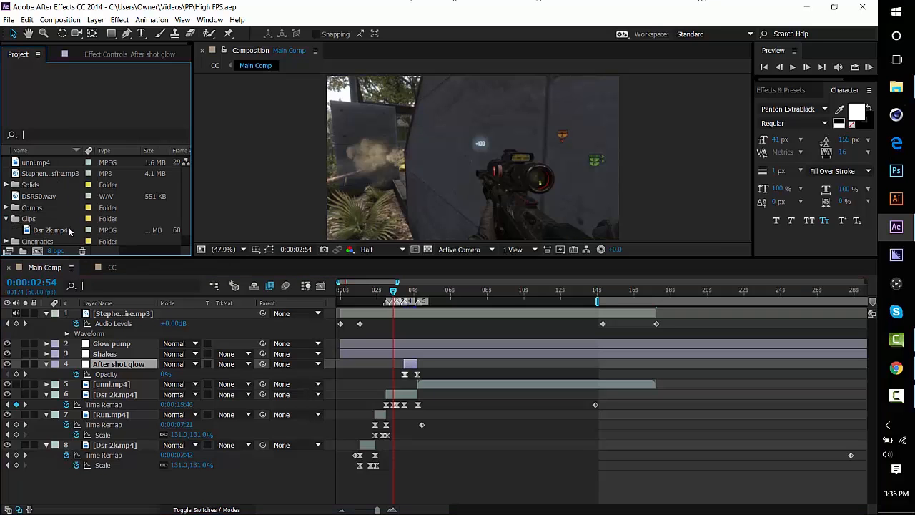
click(65, 229)
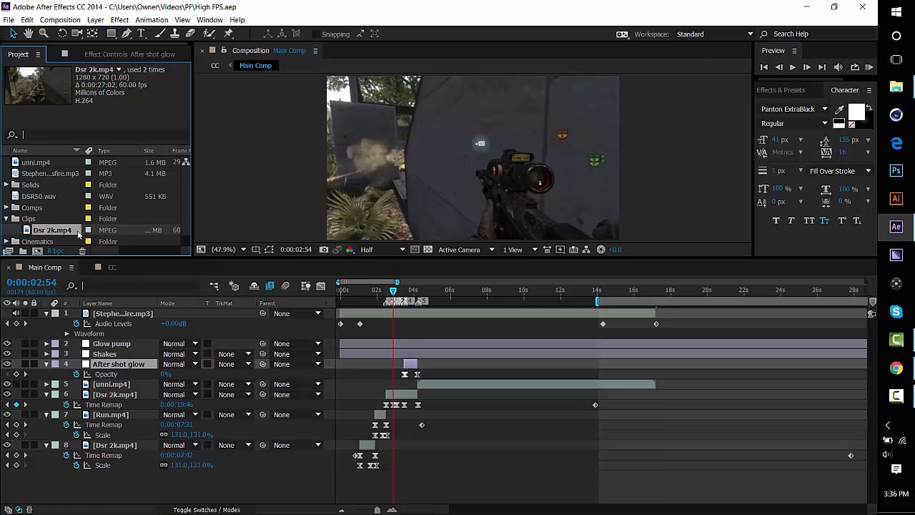
click(897, 85)
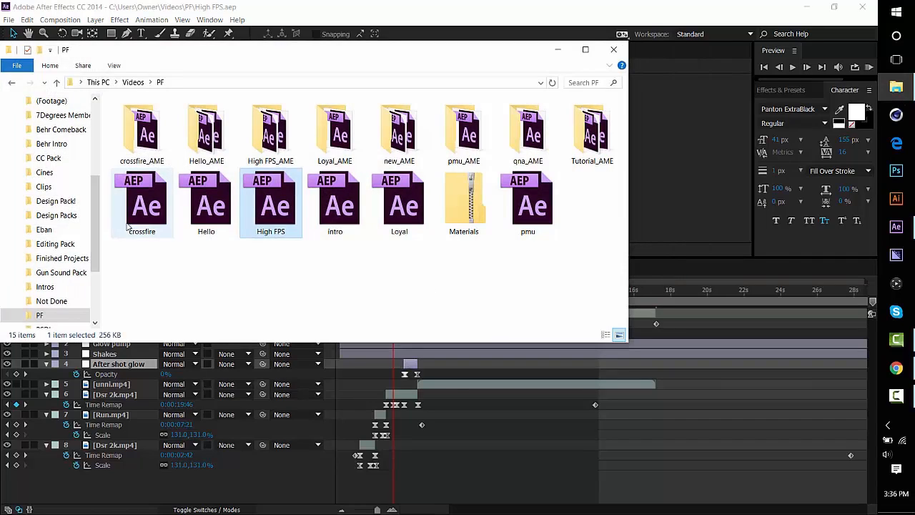
click(44, 187)
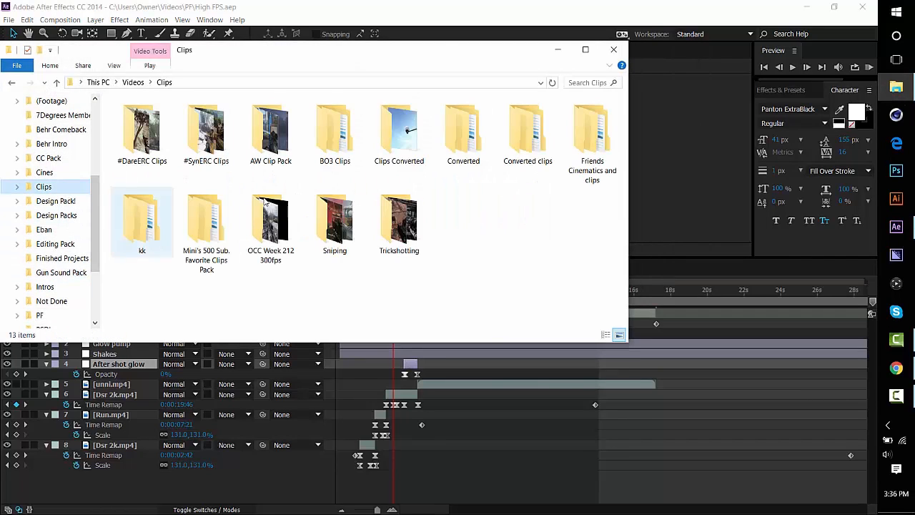
double_click(414, 133)
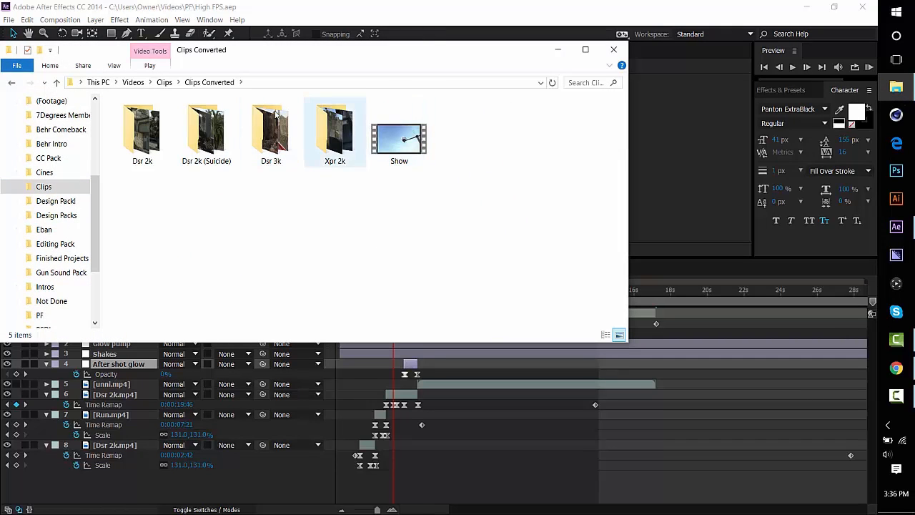
double_click(204, 132)
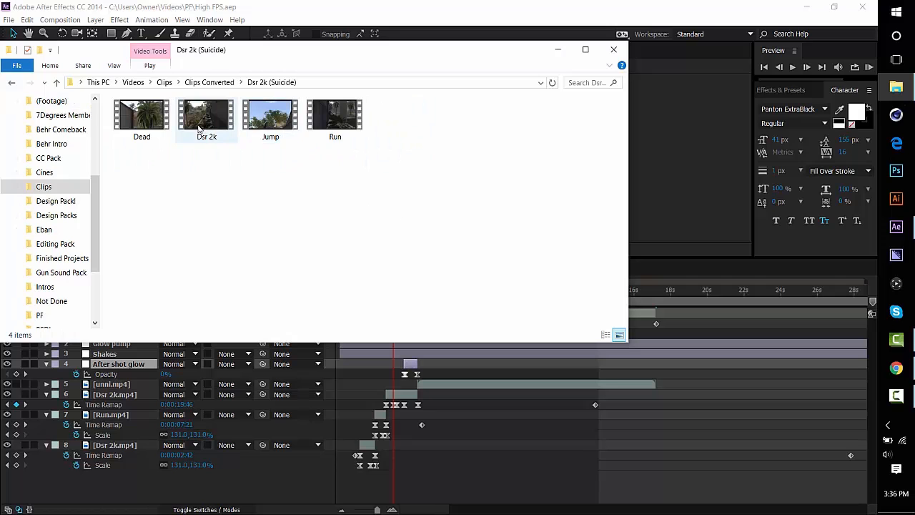
drag(393, 49, 586, 75)
drag(399, 140, 43, 219)
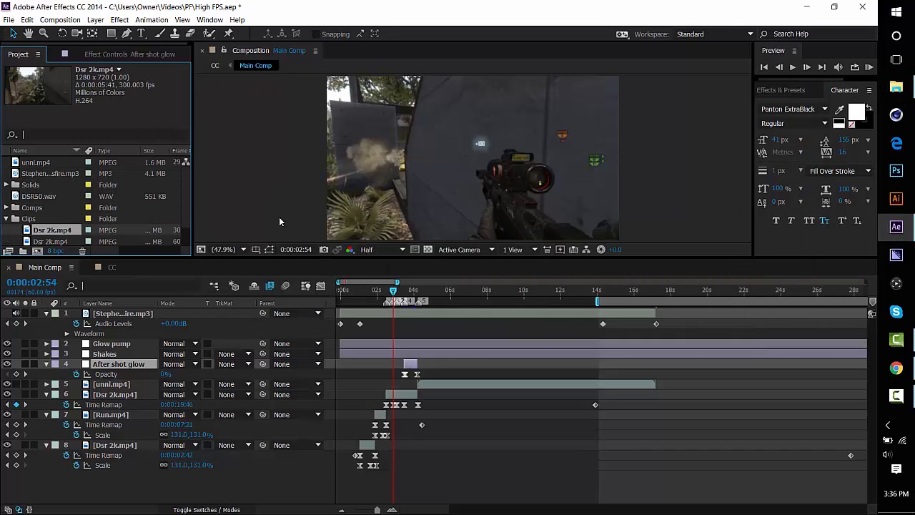
- Conform the newly imported Dsr 2k.mp4 to 60 frames per second and delete that duplicate clip from the project
scroll(112, 249, right, 3)
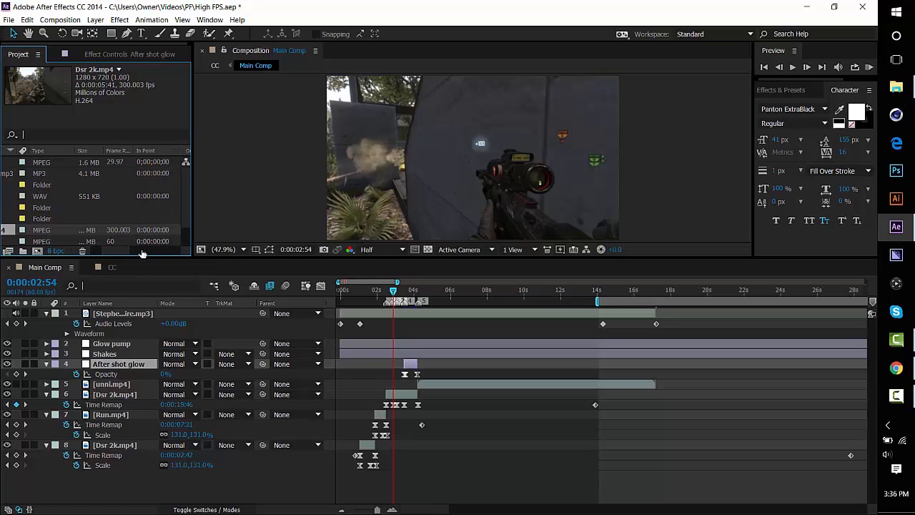
scroll(112, 251, left, 3)
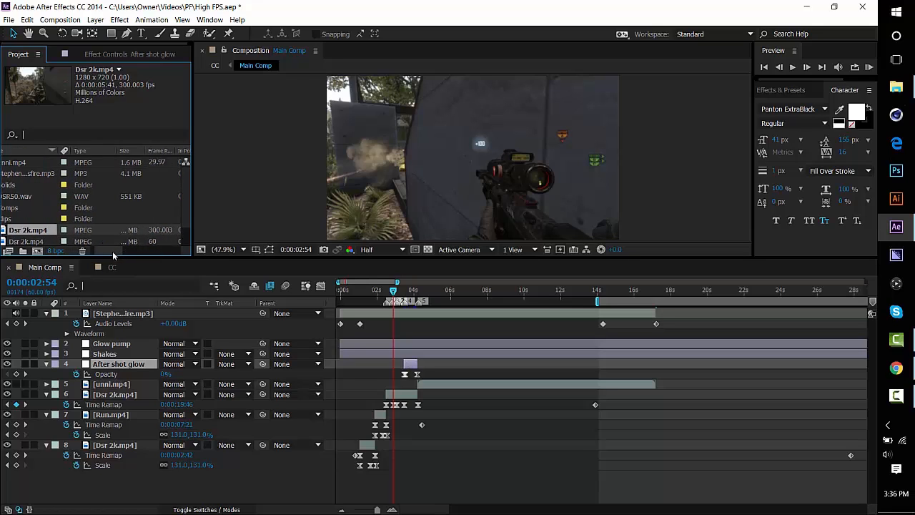
right_click(82, 230)
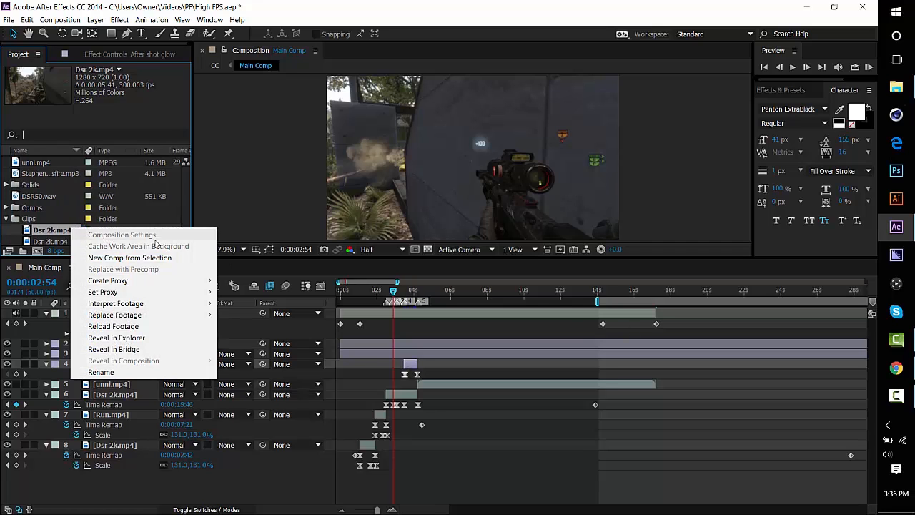
mouse_move(156, 305)
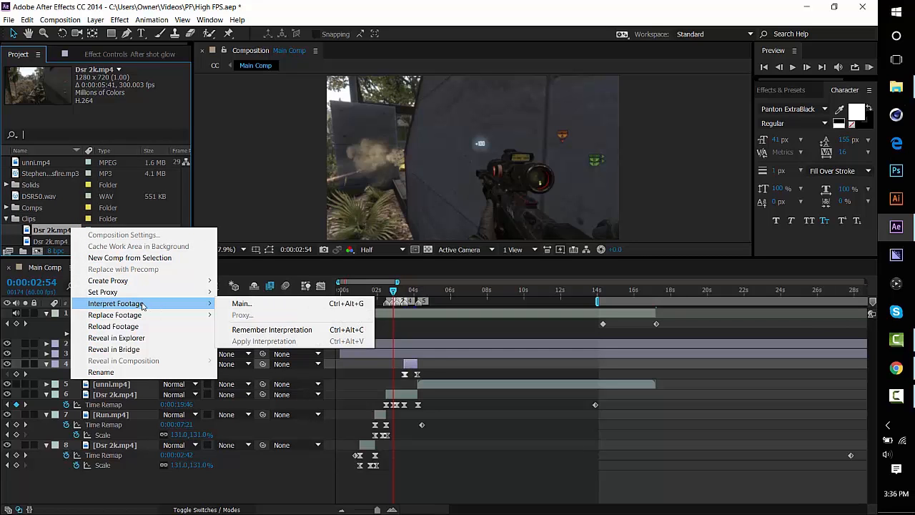
click(243, 304)
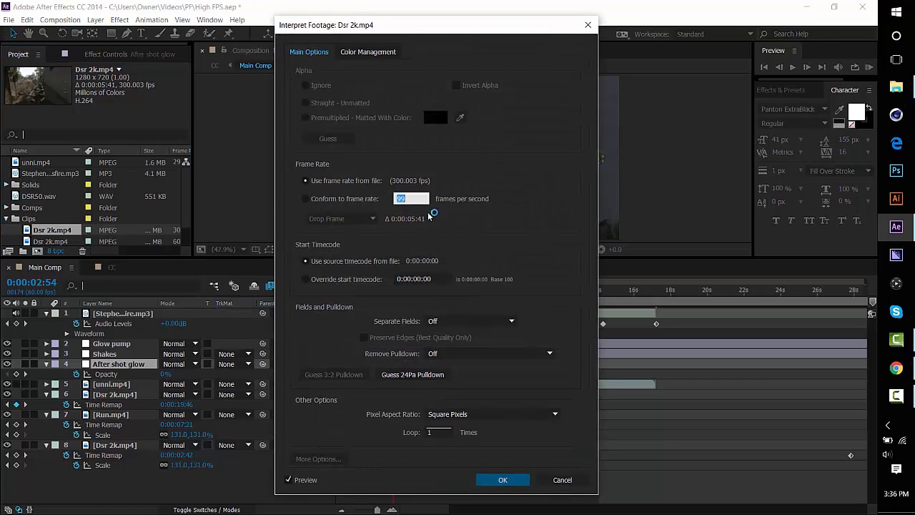
text(60)
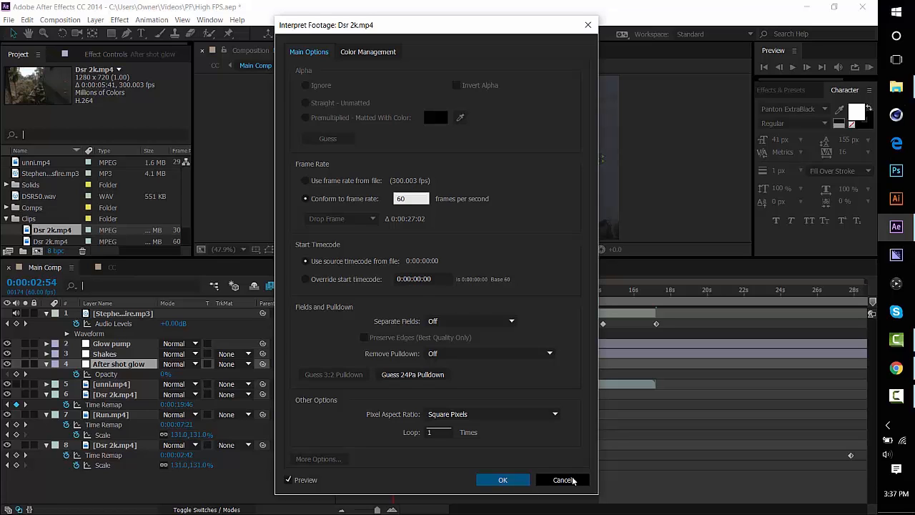
click(518, 479)
click(502, 481)
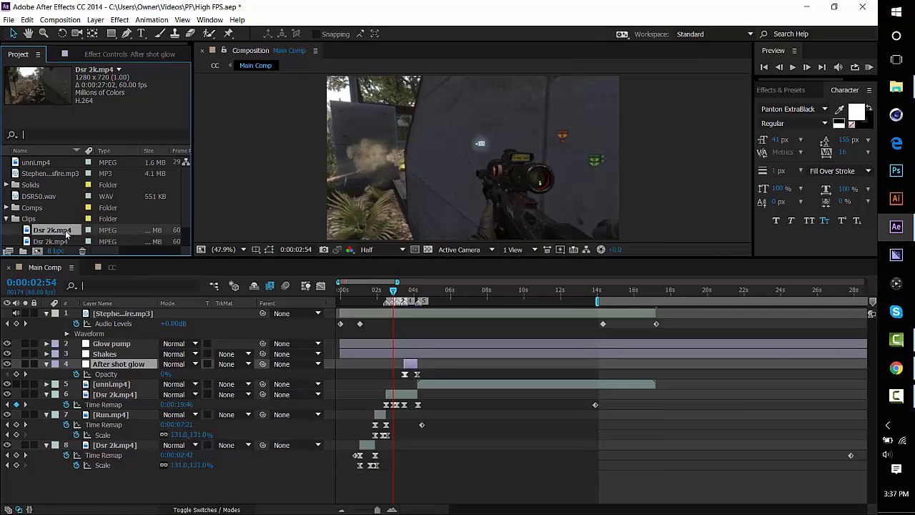
key(Delete)
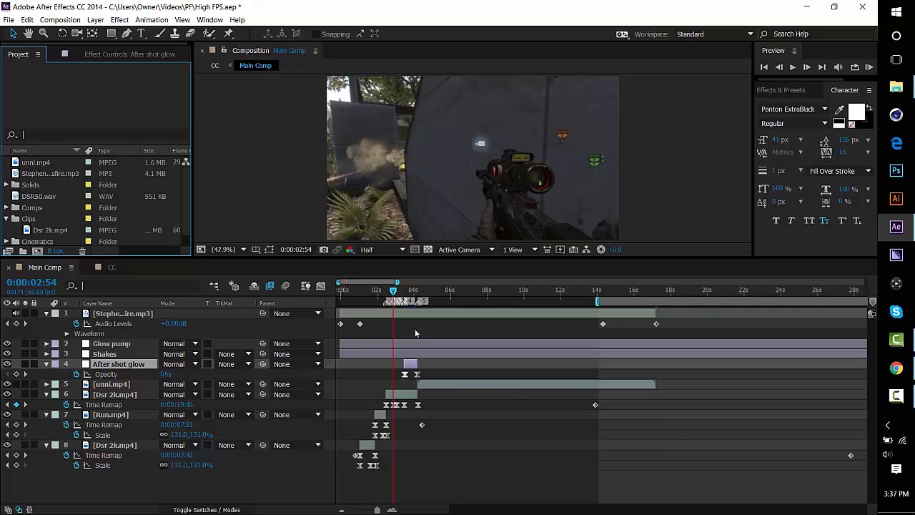
- Examine the Time Remap curve of layer 6, Dsr 2k.mp4, in the graph editor between its markers
click(405, 394)
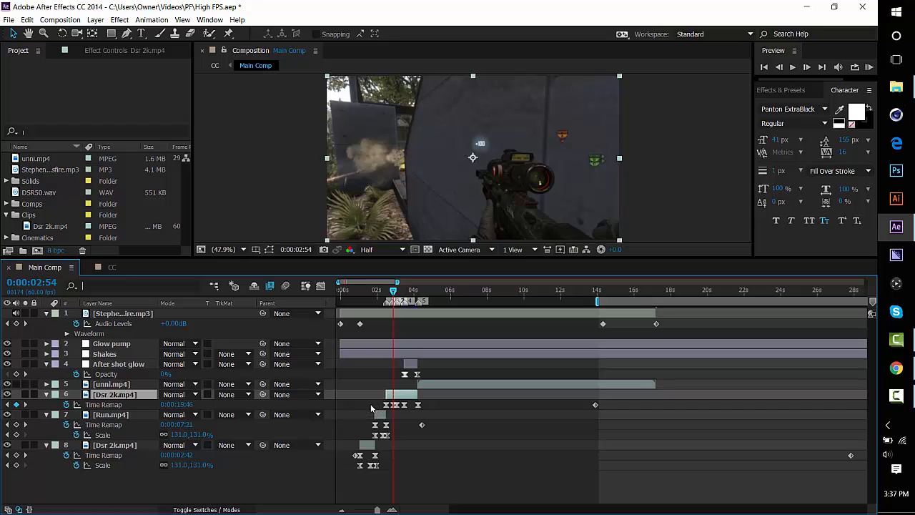
drag(371, 409, 445, 403)
click(321, 286)
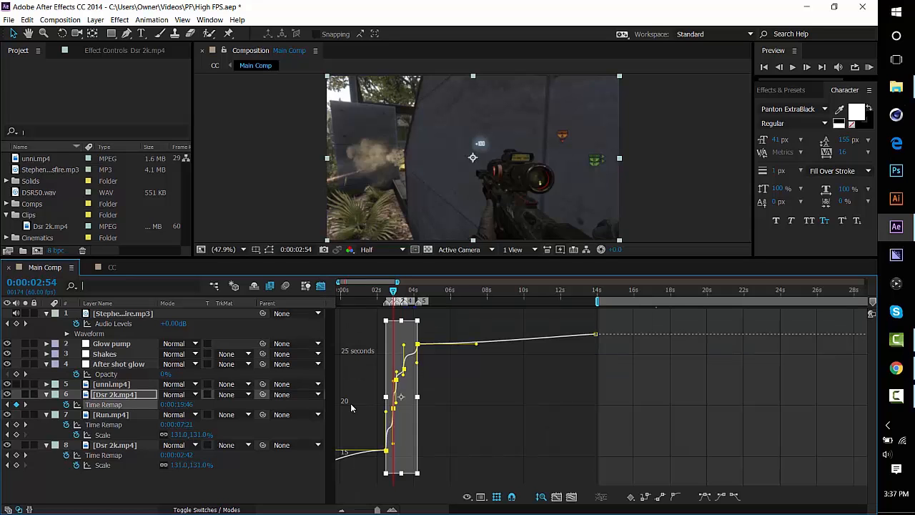
click(353, 399)
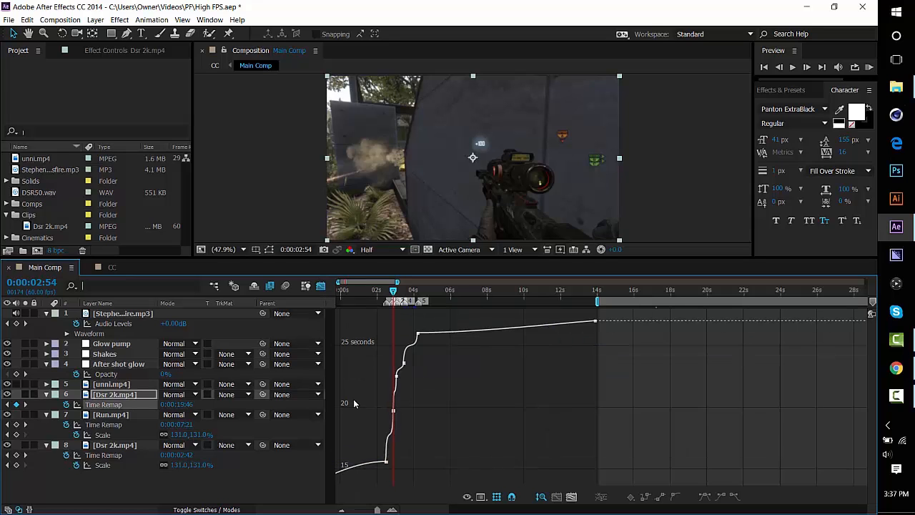
click(391, 508)
click(391, 508)
drag(425, 263, 403, 13)
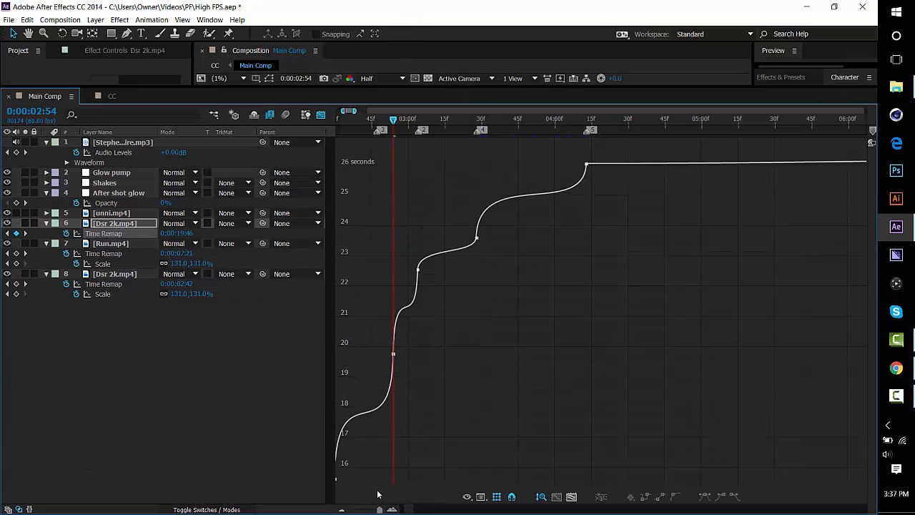
click(391, 509)
click(392, 509)
click(392, 510)
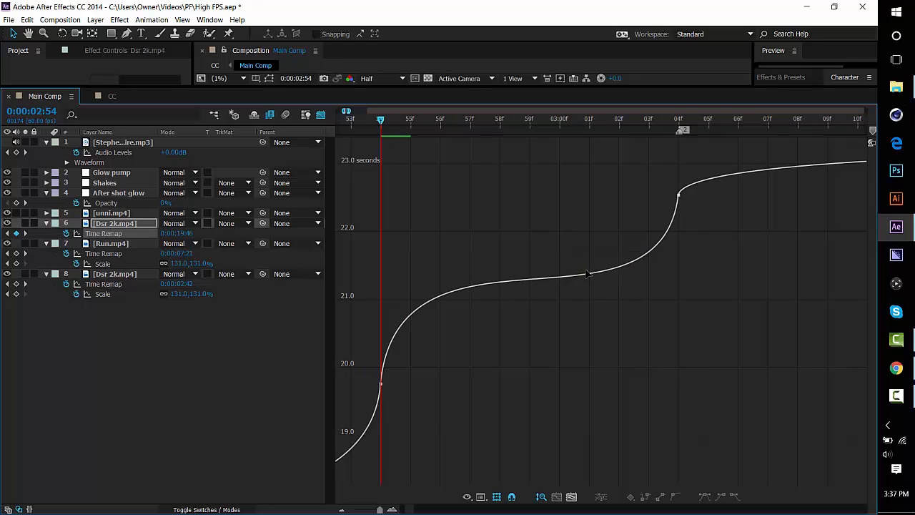
click(321, 114)
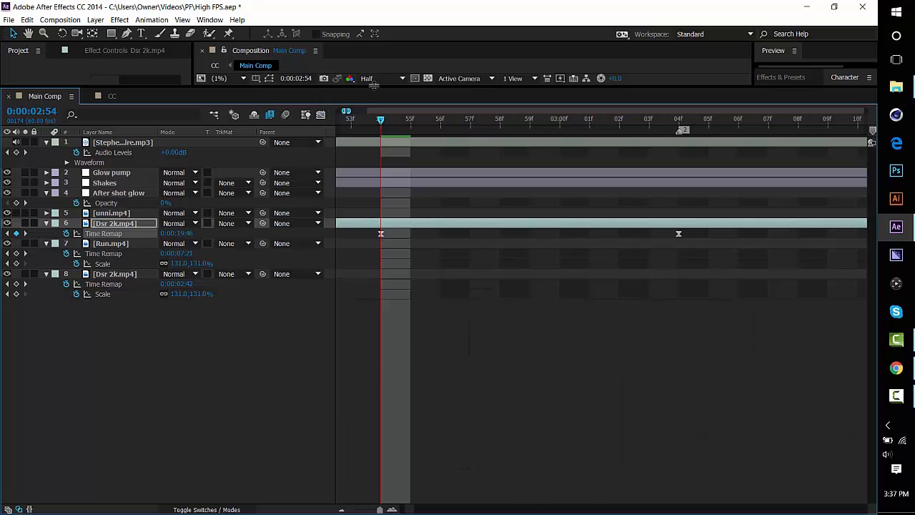
- Delete every layer of Main Comp except the mp3 music layer
key(grave)
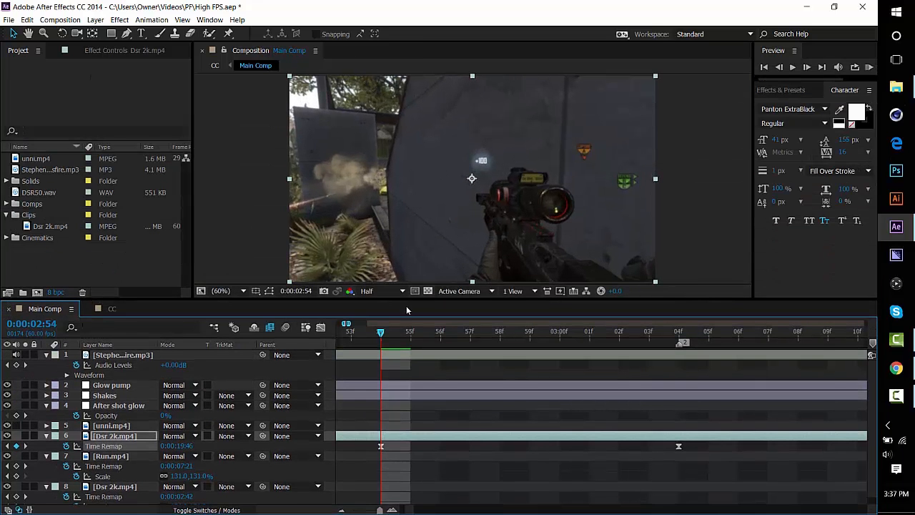
click(401, 293)
click(320, 308)
drag(330, 298, 336, 262)
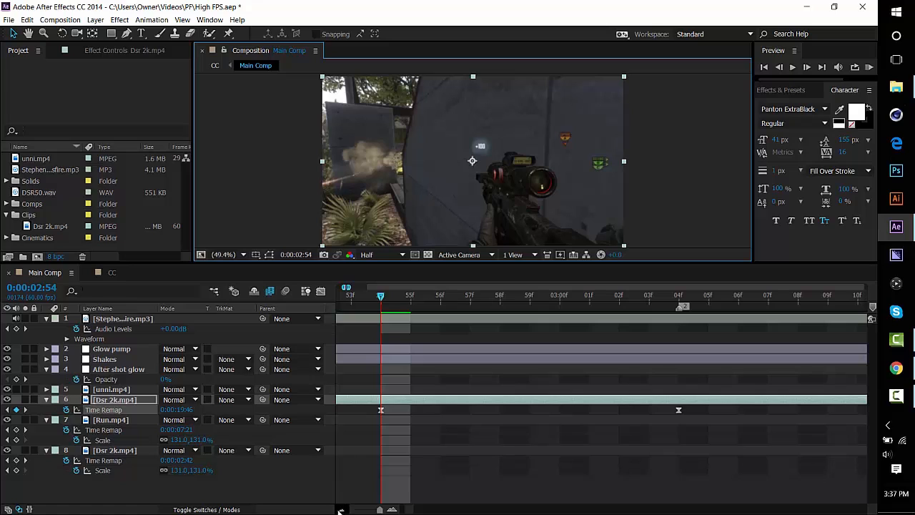
click(340, 509)
click(340, 509)
click(341, 509)
click(340, 510)
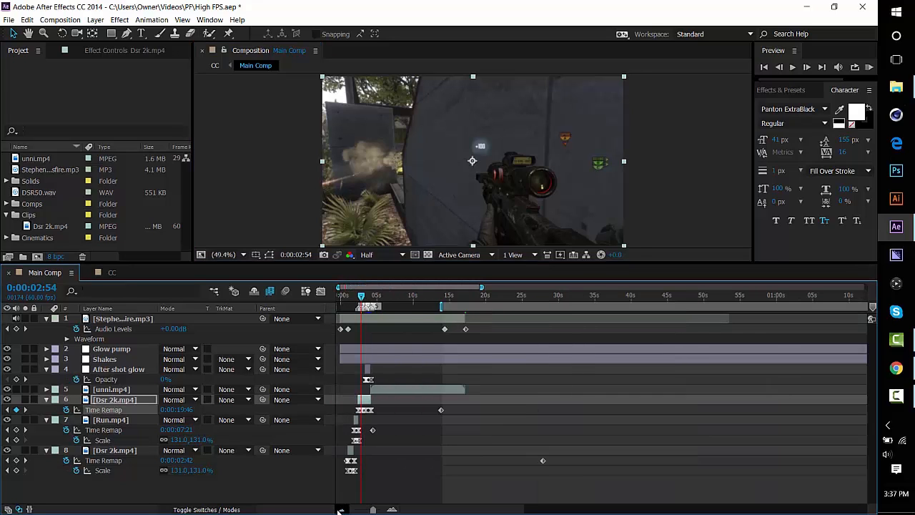
drag(255, 475, 152, 349)
key(Delete)
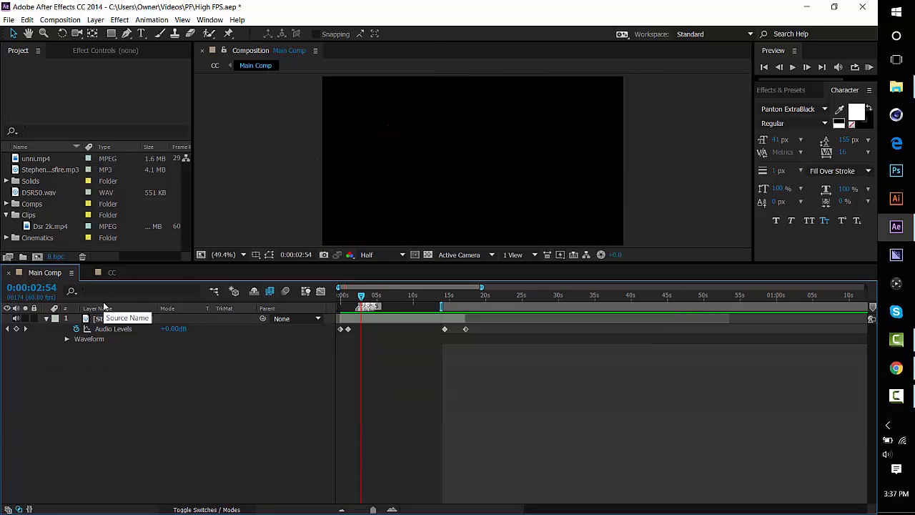
- Reveal the audio waveform of the mp3 music layer
click(391, 509)
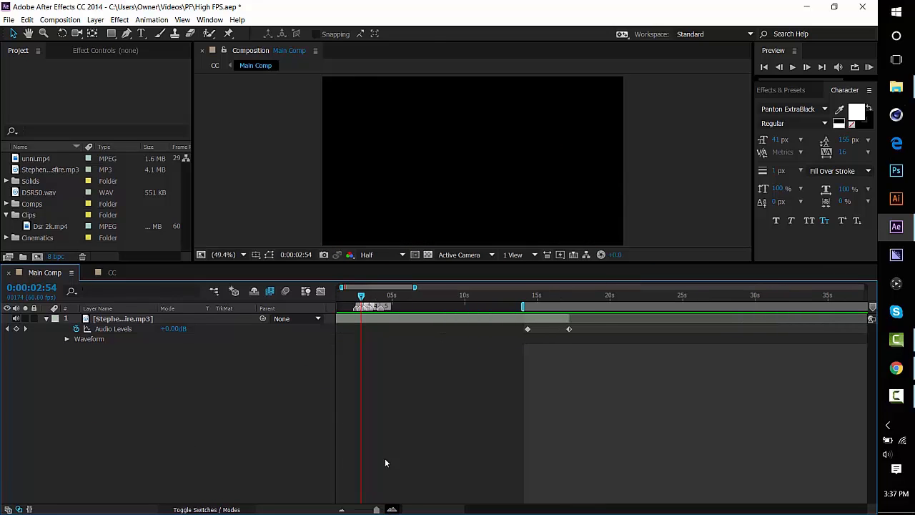
click(361, 319)
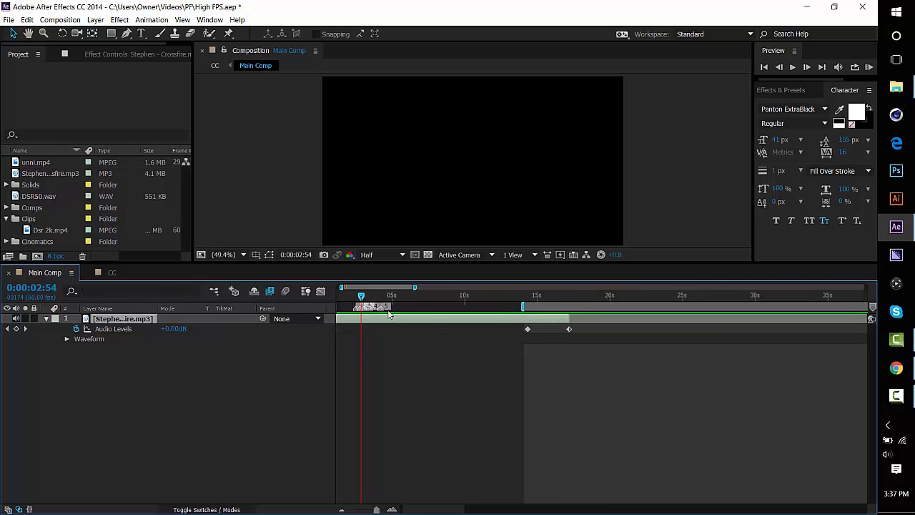
key(l)
key(l)
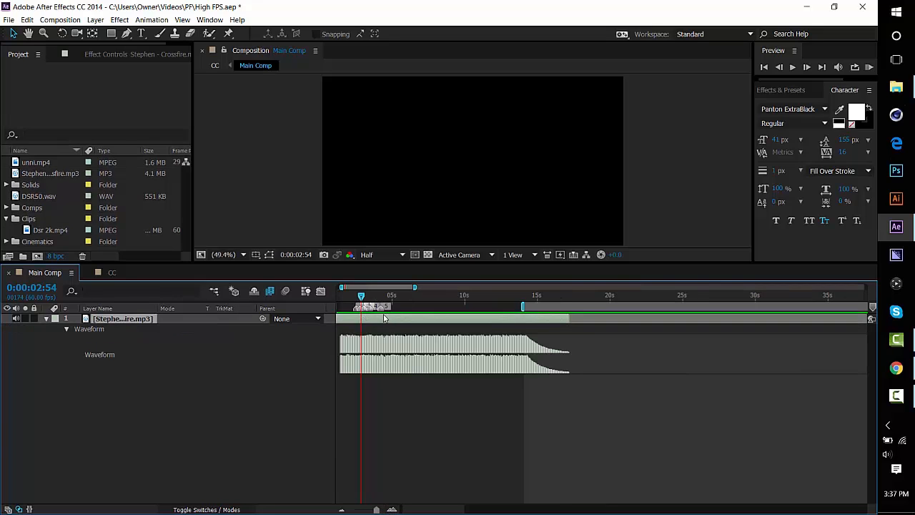
- Play the music from the composition marker at 0:00:02:30
click(393, 509)
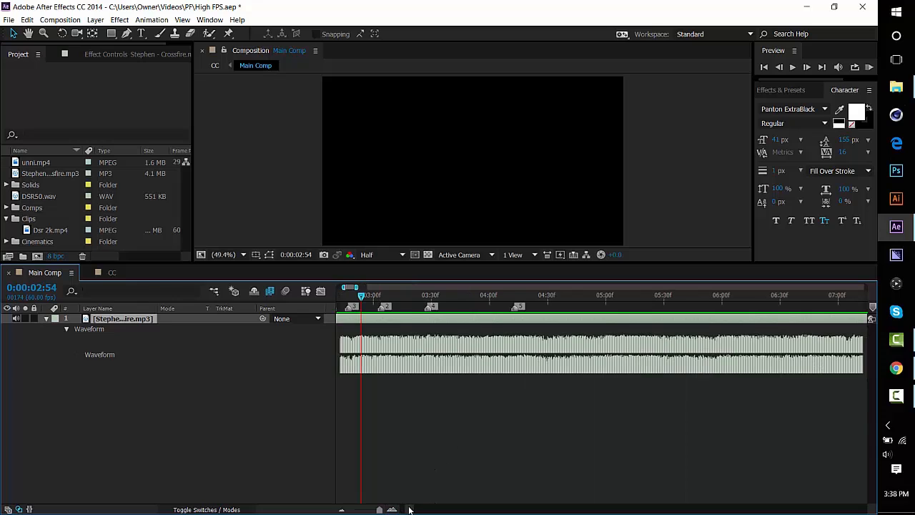
drag(410, 510, 408, 510)
mouse_move(363, 295)
mouse_down()
mouse_move(432, 296)
mouse_move(380, 300)
mouse_up()
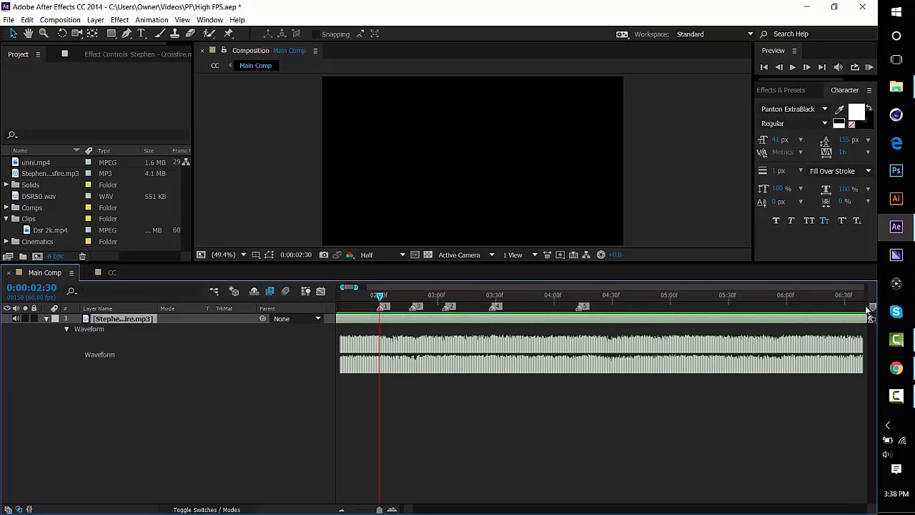
mouse_move(873, 308)
mouse_down()
mouse_move(358, 332)
mouse_move(873, 336)
mouse_up()
key(space)
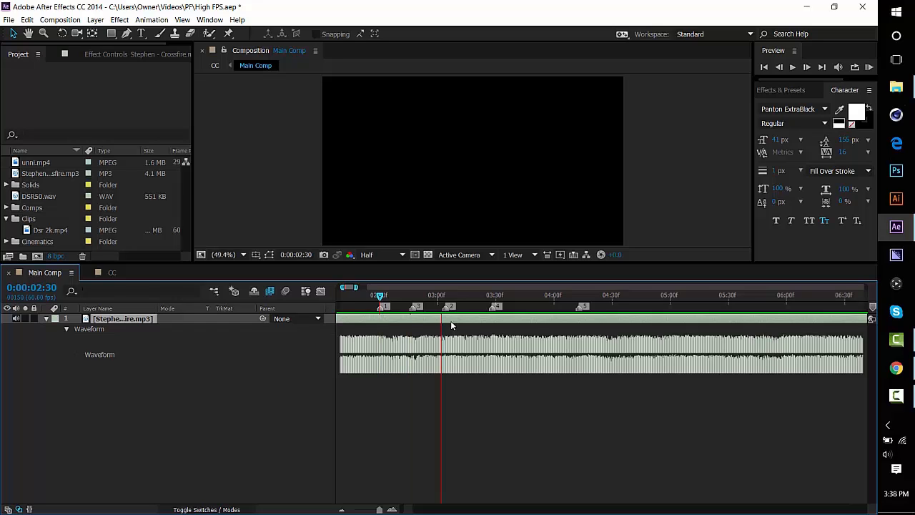
key(space)
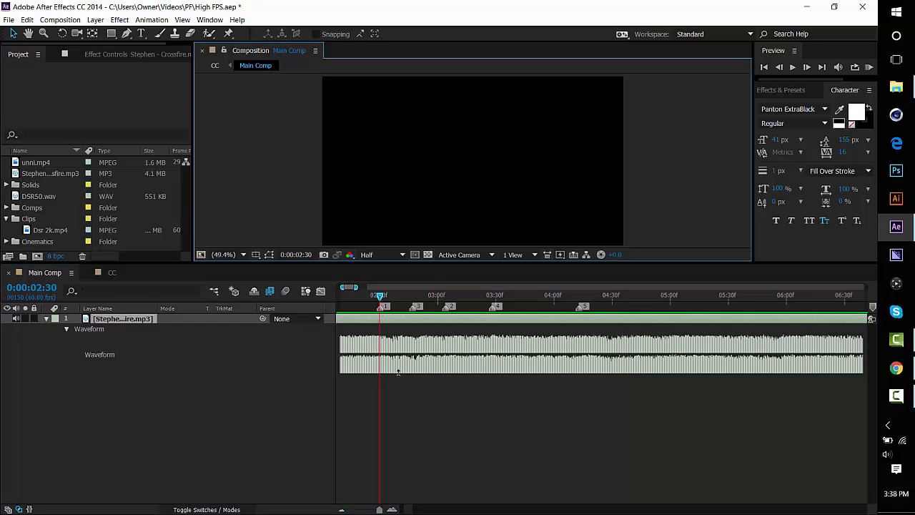
- Preview the start of the music and add a composition marker at 0:00:01:08, where the waveform's fade-in ends
drag(407, 508, 403, 508)
mouse_move(541, 300)
mouse_down()
mouse_move(521, 296)
mouse_move(539, 296)
mouse_up()
key(shift+1)
drag(554, 302, 389, 274)
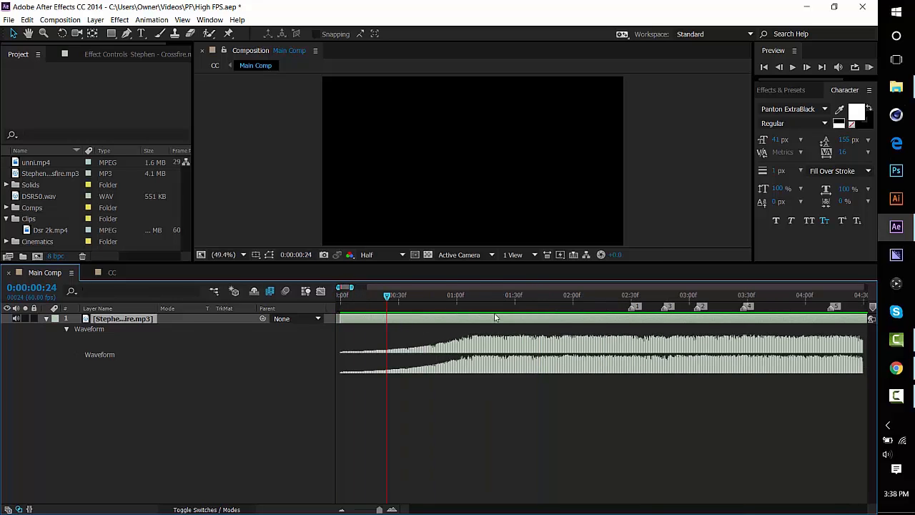
key(KP_Decimal)
key(KP_Decimal)
drag(476, 301, 473, 302)
drag(874, 308, 472, 323)
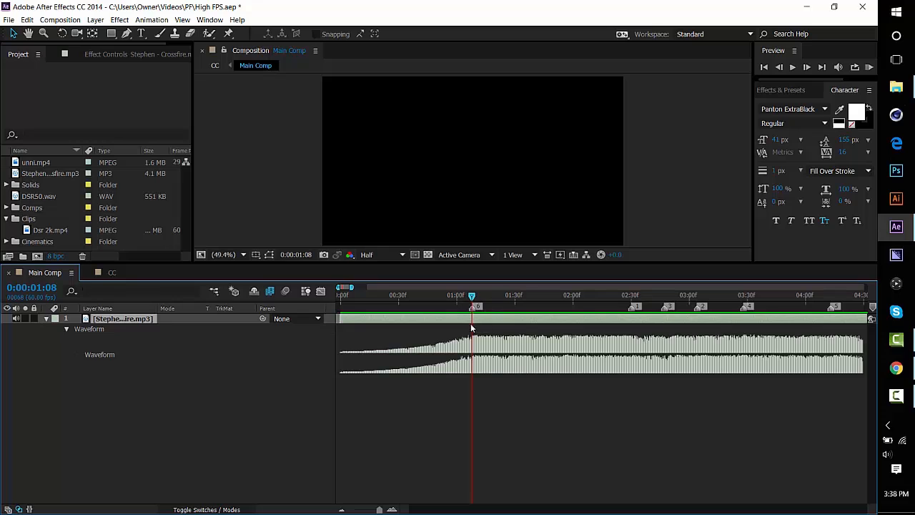
- Conform the frame rate of the Dsr 2k.mp4 footage to 60 frames per second
click(49, 230)
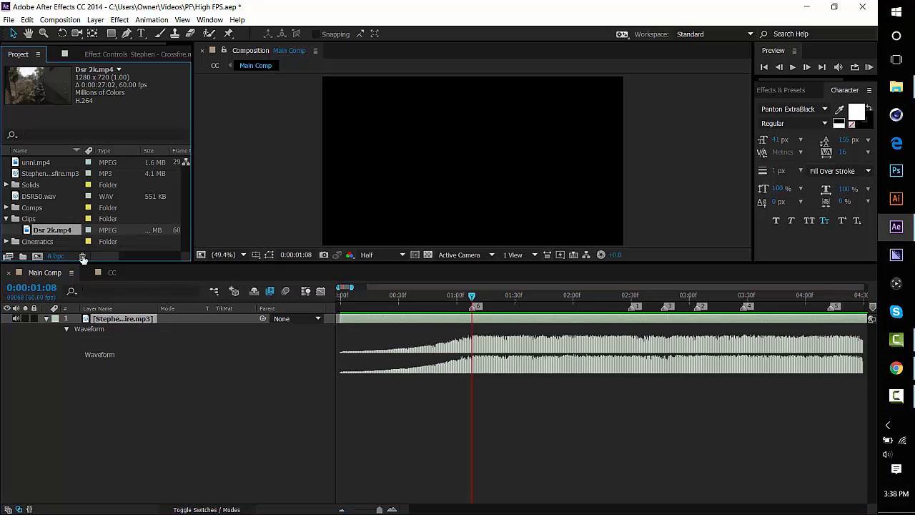
drag(96, 254, 73, 256)
right_click(68, 230)
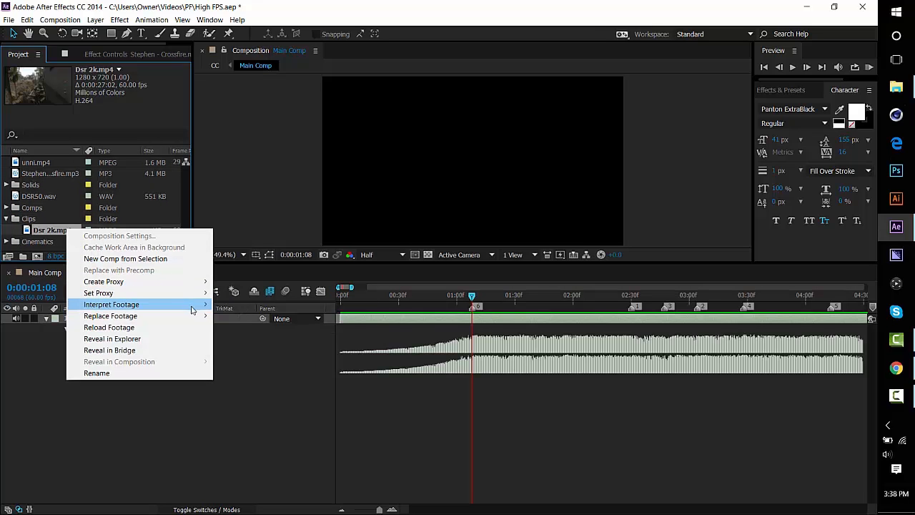
click(238, 305)
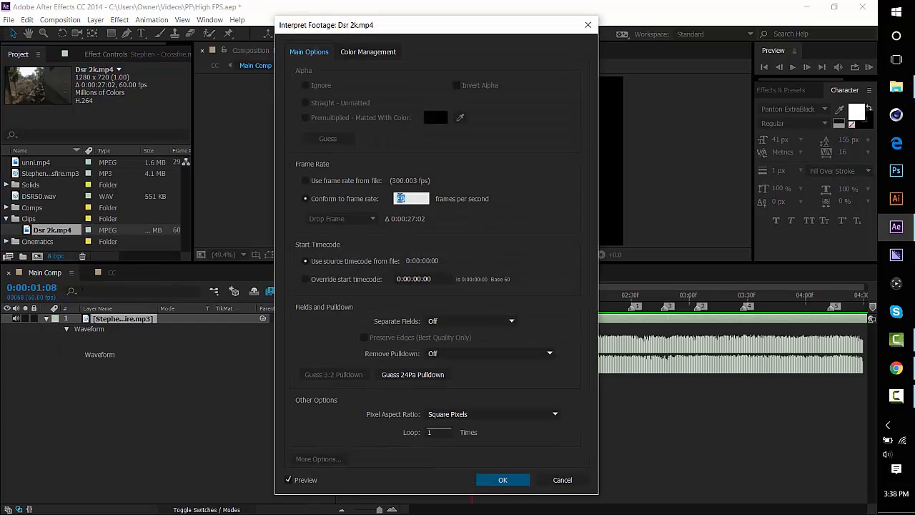
click(523, 484)
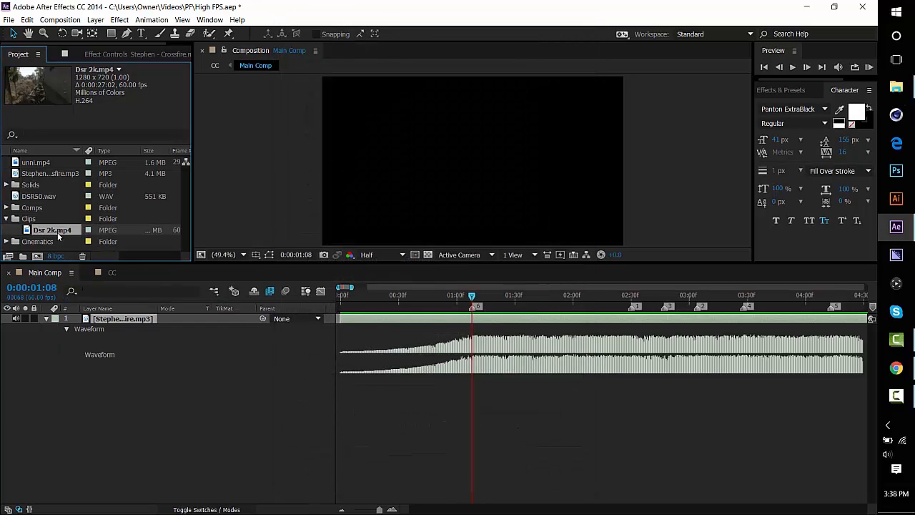
- Try placing the Dsr 2k.mp4 clip below the music layer in Main Comp and delete it again
drag(48, 231, 428, 391)
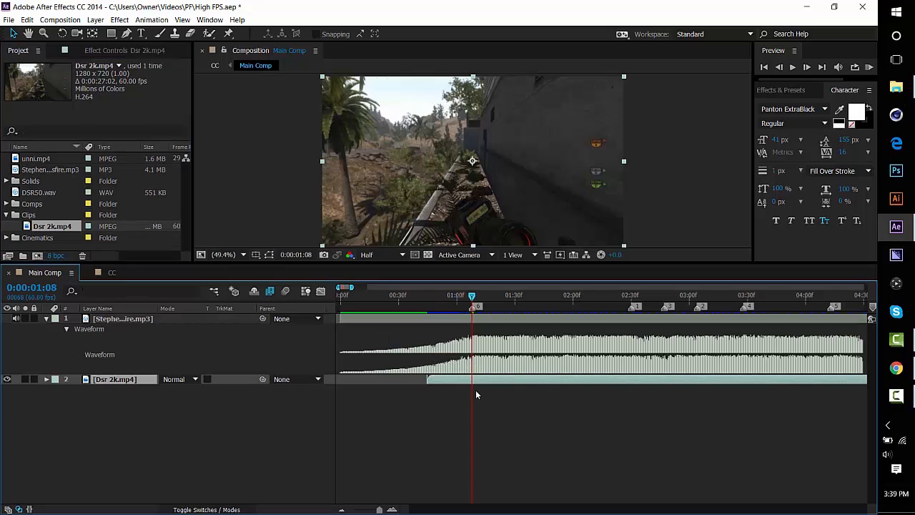
click(340, 510)
click(340, 510)
click(340, 510)
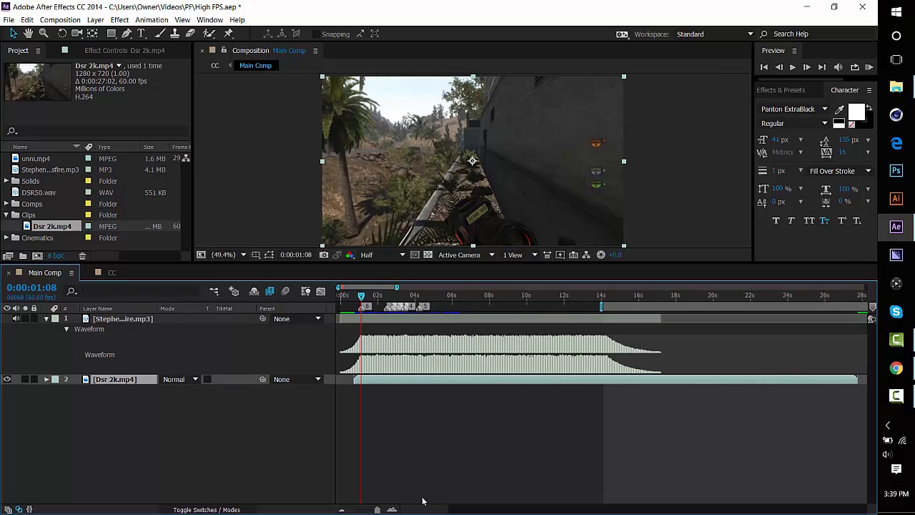
click(392, 509)
click(392, 510)
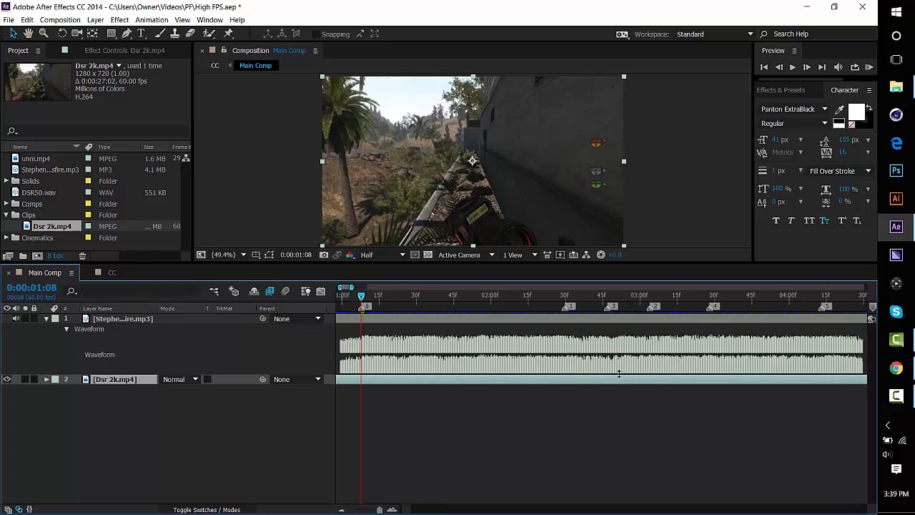
click(341, 510)
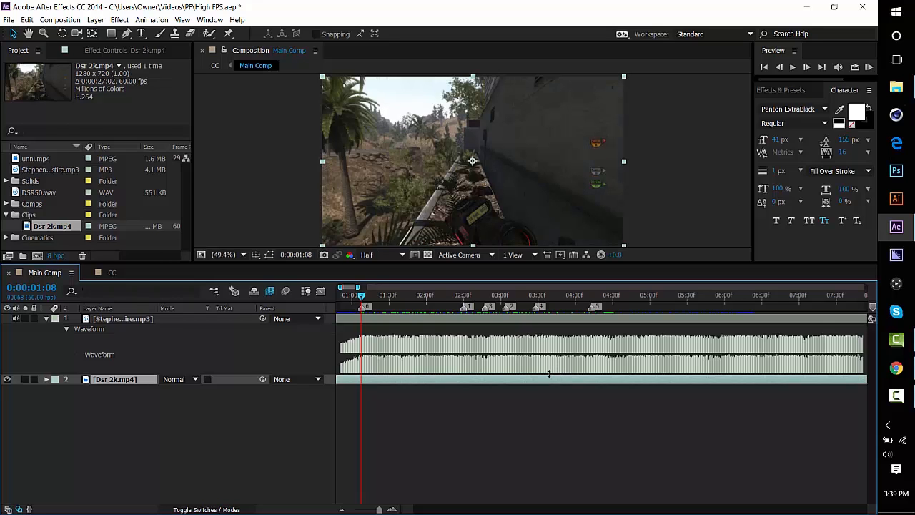
key(Delete)
- Add Dsr 2k.mp4 below the music layer, starting at about 0:00:01:00, and trim its in-point to the marker at 0:00:01:08
drag(52, 230, 378, 379)
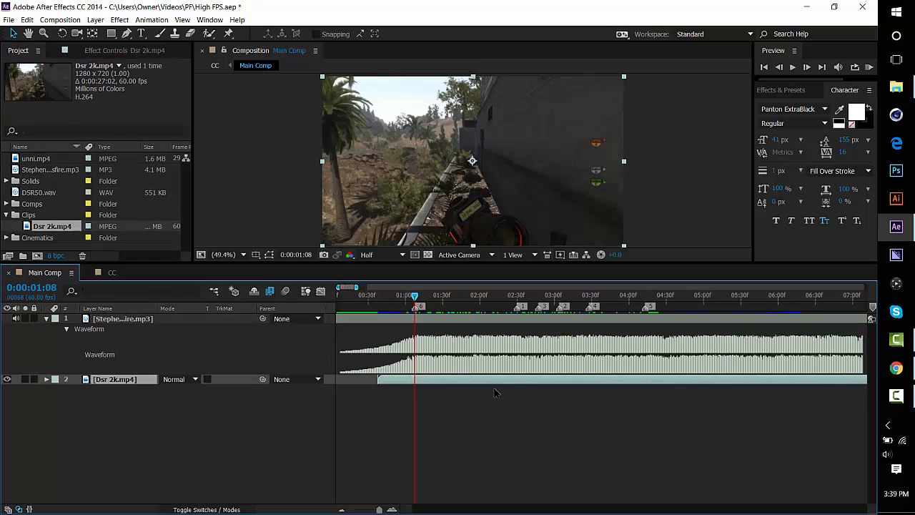
key(bracketleft)
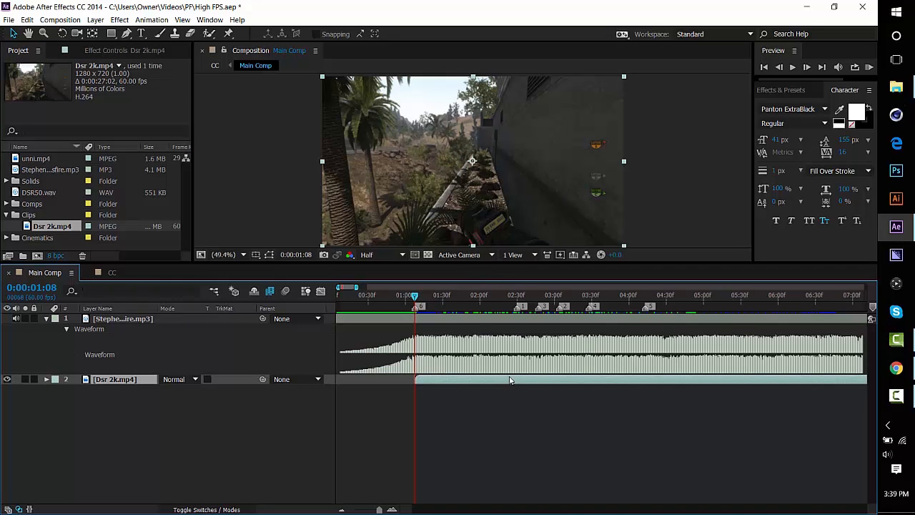
drag(523, 381, 513, 384)
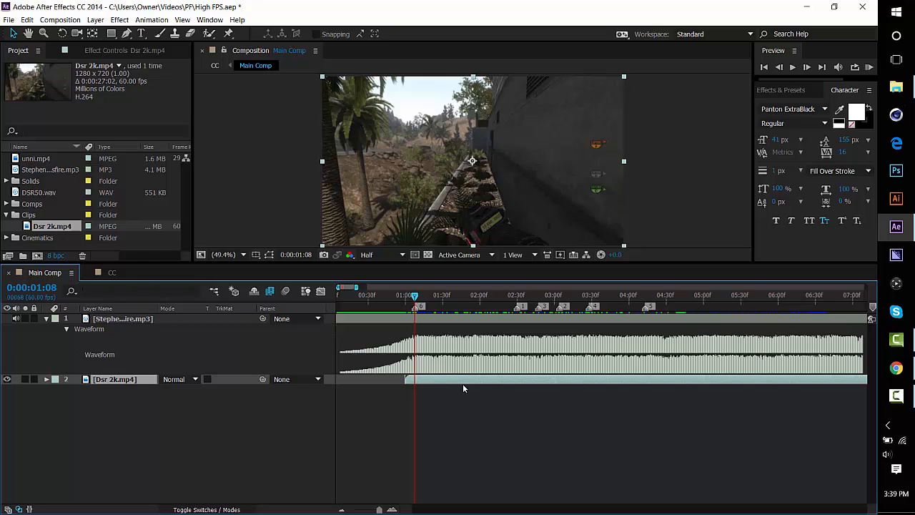
key(alt+bracketleft)
- Enable time remapping on the Dsr 2k.mp4 layer and add a Time Remap keyframe at 0:00:01:08
key(ctrl+alt+t)
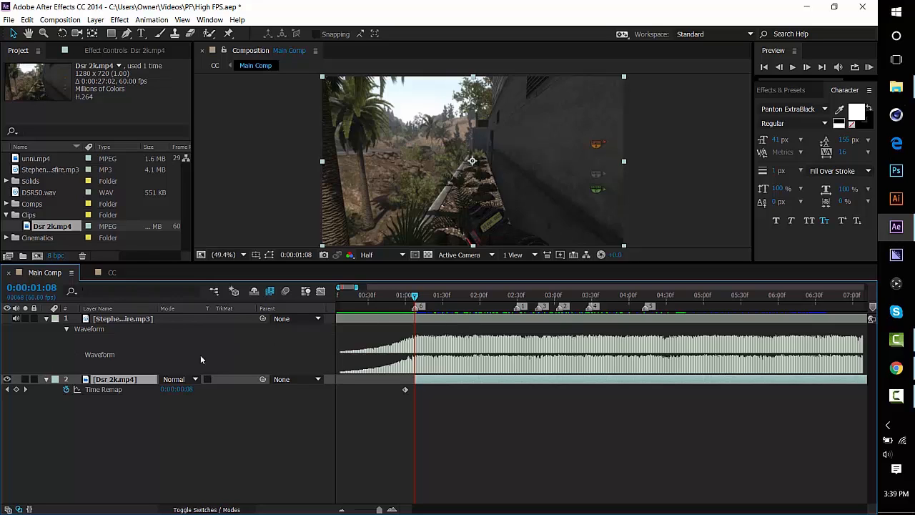
click(15, 389)
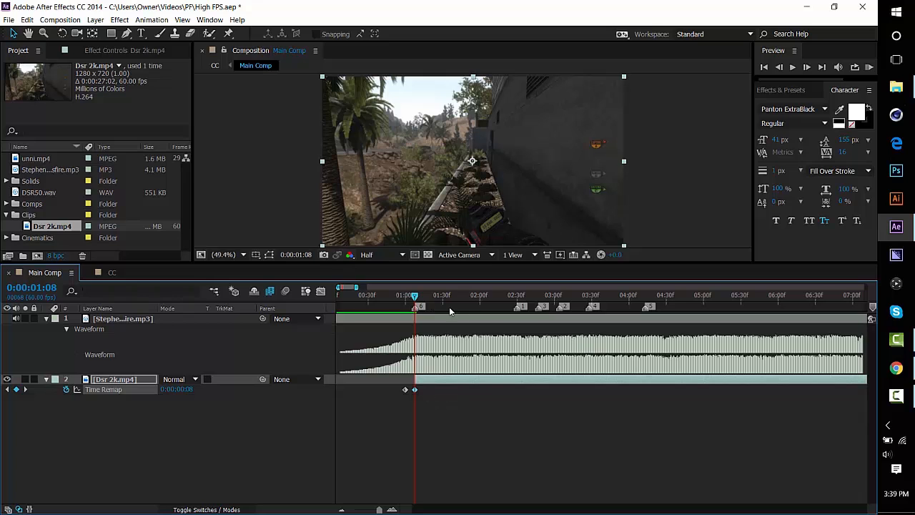
drag(418, 300, 412, 319)
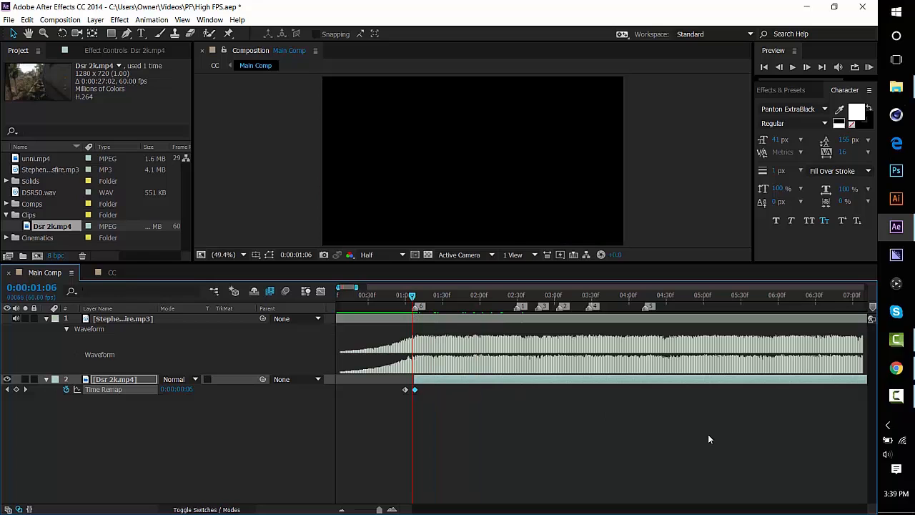
- Place a composition marker at about 0:00:02:00 and trim the end of the Dsr 2k.mp4 layer to 0:00:01:55
click(392, 510)
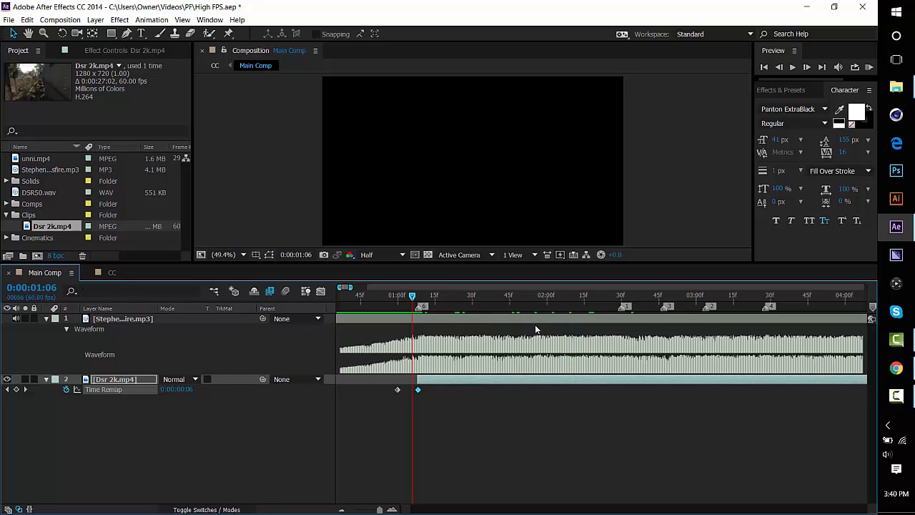
drag(536, 298, 535, 296)
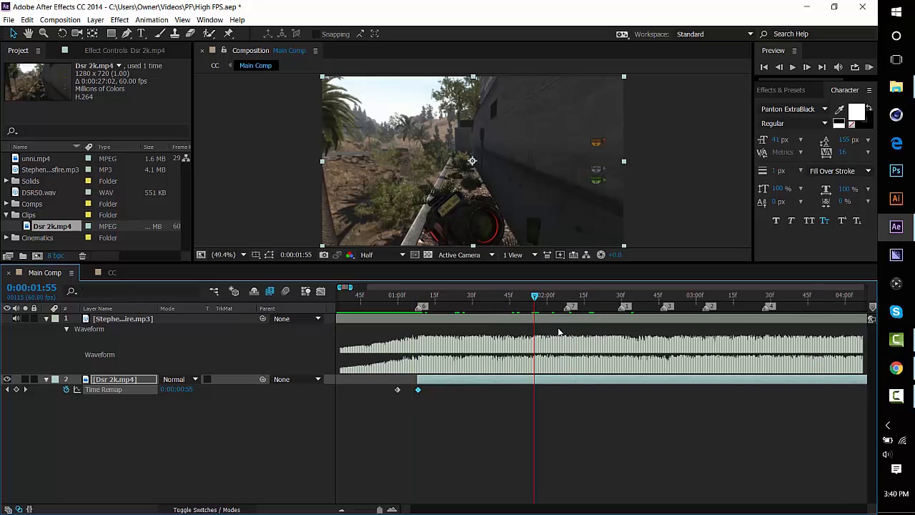
mouse_move(538, 329)
mouse_down()
mouse_move(528, 328)
mouse_move(547, 326)
mouse_up()
click(558, 386)
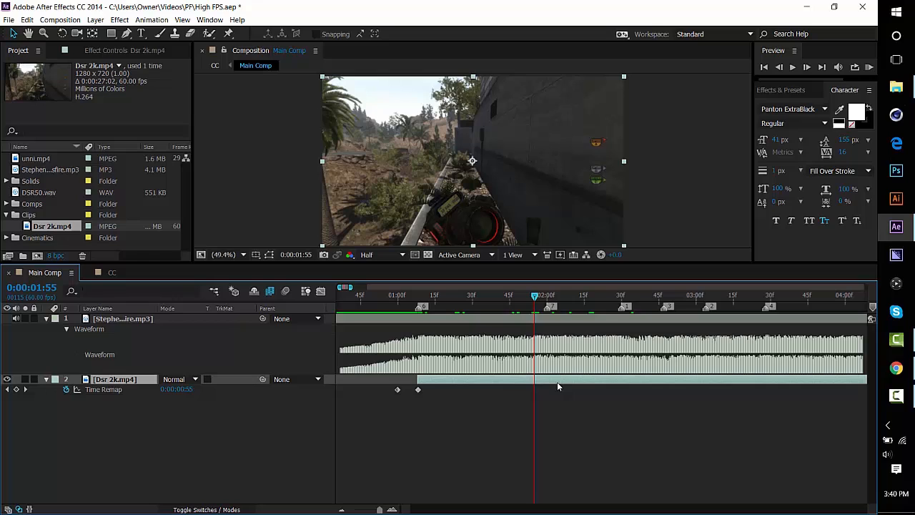
key(alt+bracketright)
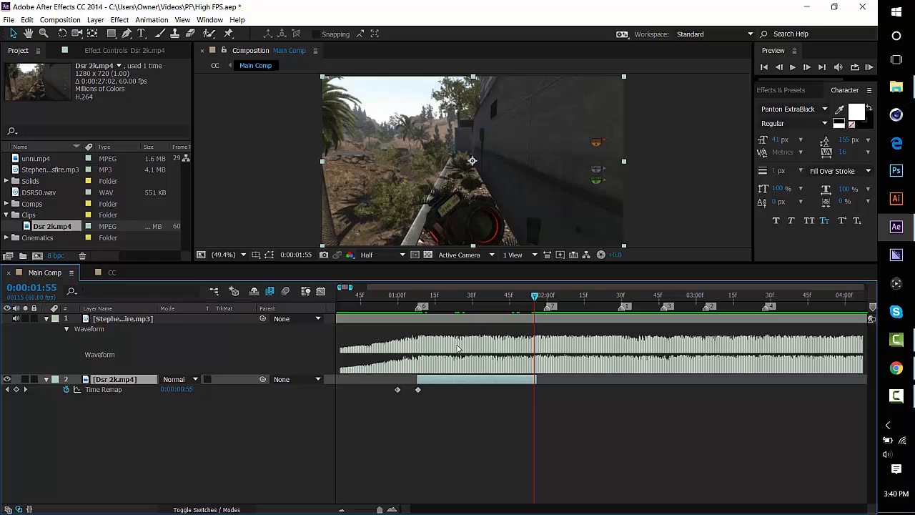
- Set the Time Remap value of the Dsr 2k.mp4 layer to 0:00:01:56 at 0:00:01:55
right_click(454, 343)
mouse_move(48, 228)
mouse_down()
mouse_move(494, 369)
mouse_move(514, 384)
mouse_move(15, 201)
mouse_move(66, 226)
mouse_move(57, 227)
mouse_up()
drag(184, 391, 218, 389)
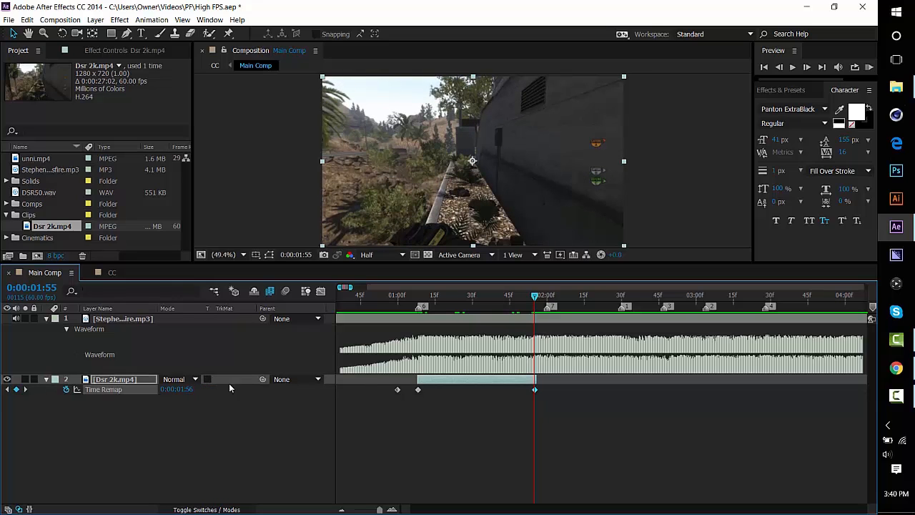
- Apply Easy Ease to the Time Remap keyframes at 0:00:01:08 and 0:00:01:55
drag(409, 392, 561, 394)
right_click(535, 390)
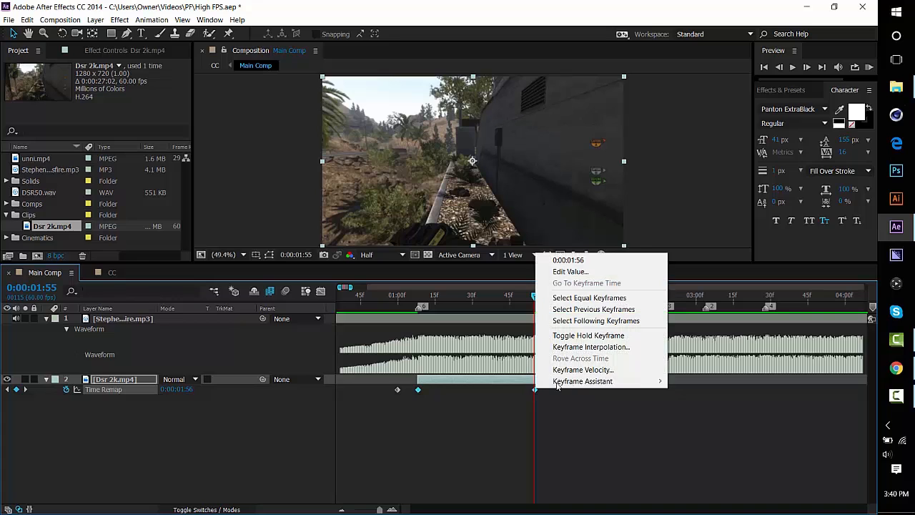
mouse_move(560, 383)
click(694, 404)
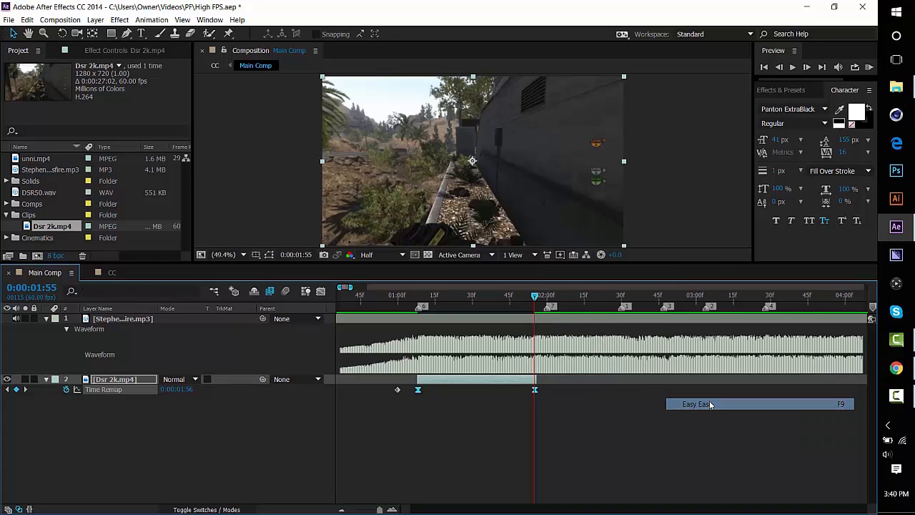
- Show the Time Remap curve in the Graph Editor and enlarge the timeline area to nearly full height
click(321, 291)
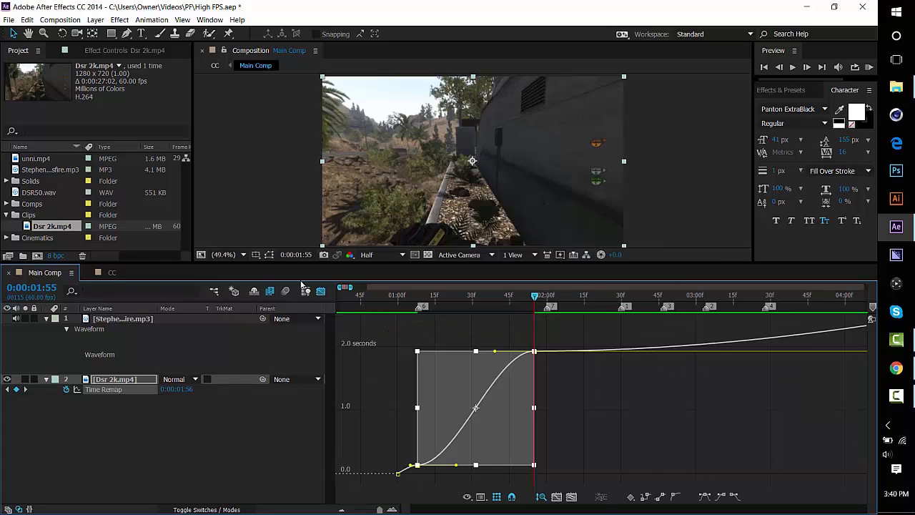
click(398, 379)
drag(447, 268, 516, 191)
click(392, 509)
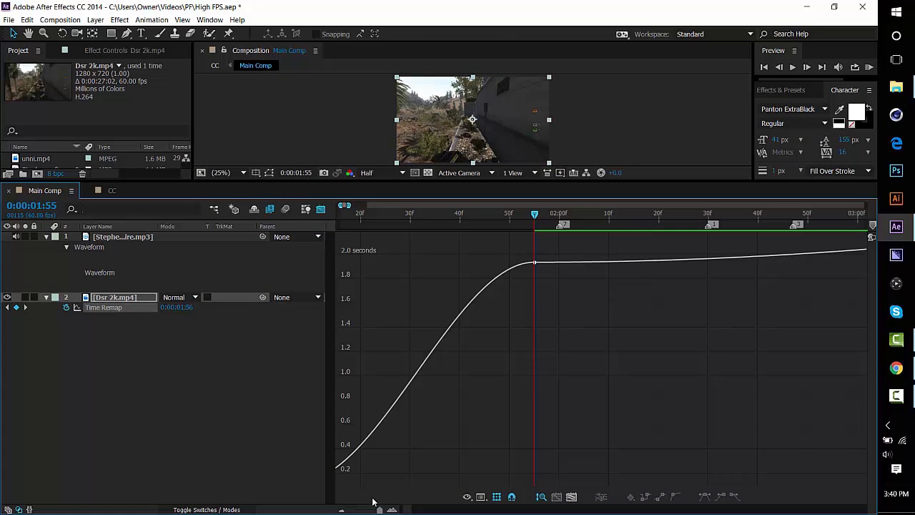
click(341, 510)
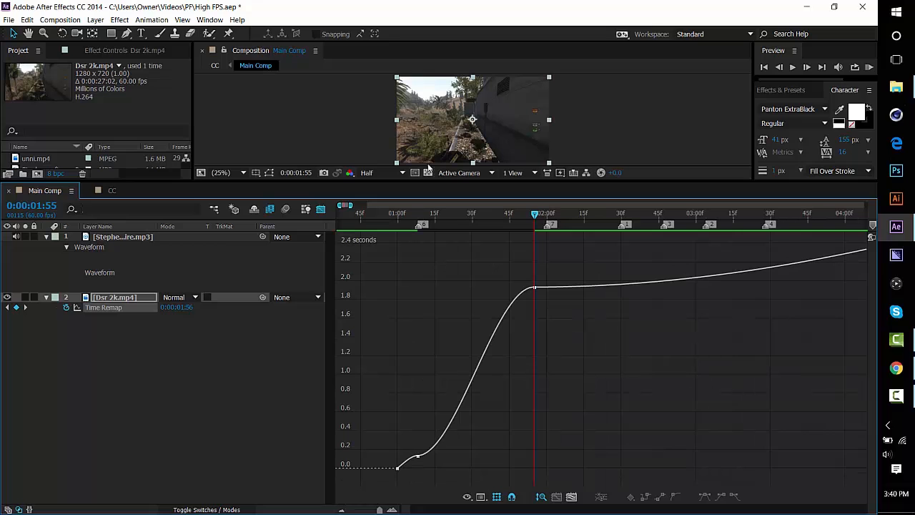
drag(428, 178, 422, 2)
click(445, 122)
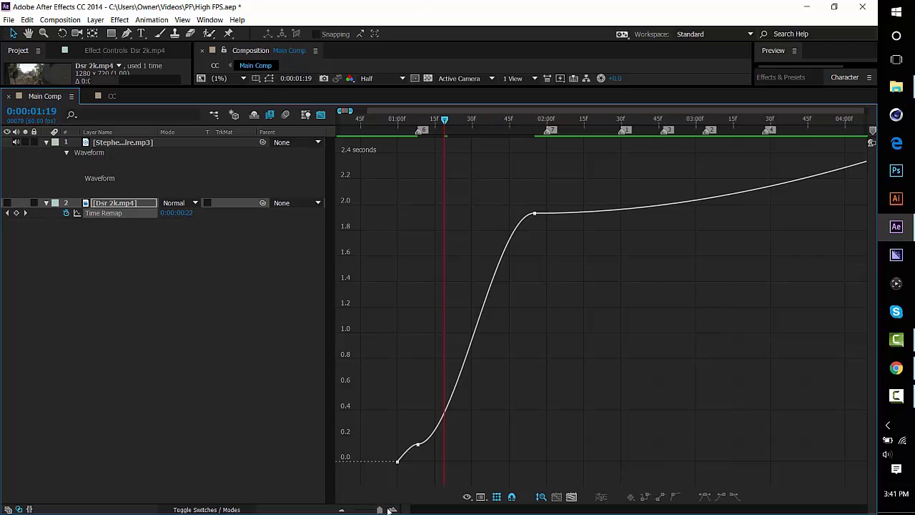
click(391, 509)
click(391, 510)
click(344, 509)
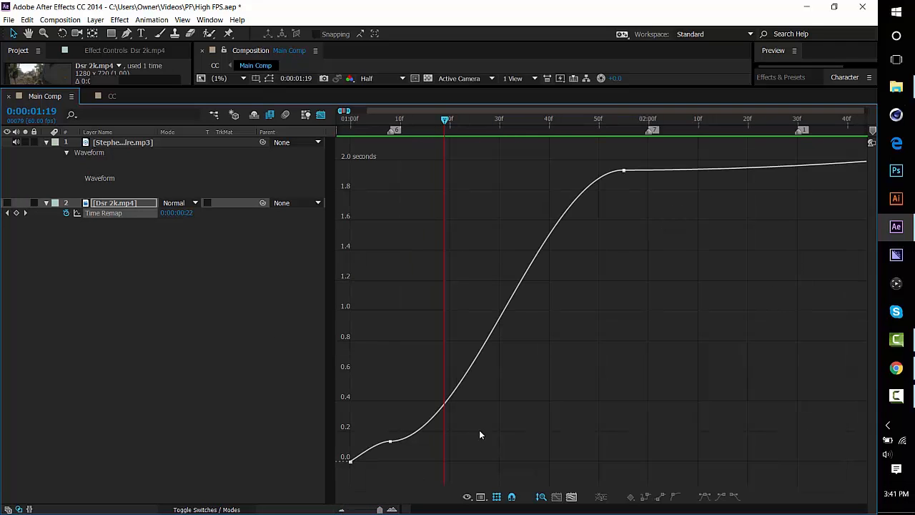
- Pull the first keyframe's outgoing handle steeply up and the second keyframe's incoming handle steeply down, forming a fast-slow-fast curve
click(391, 441)
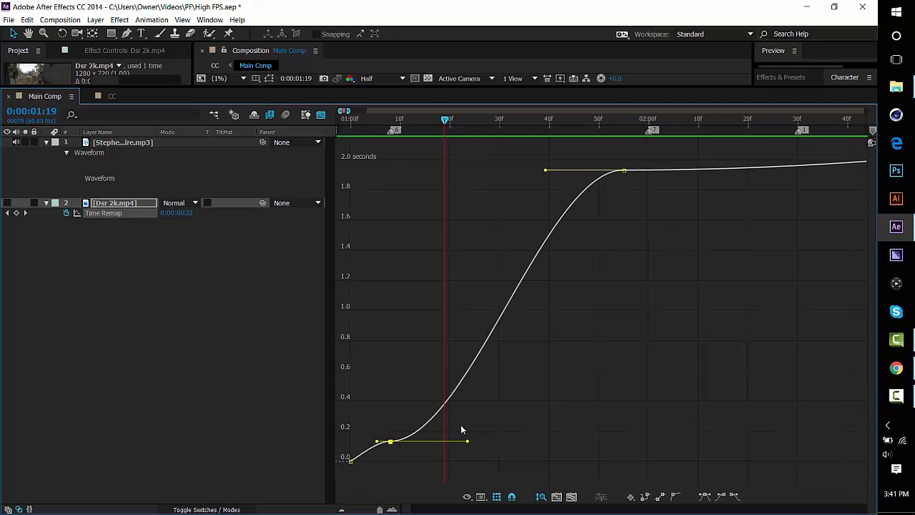
drag(469, 442, 332, 175)
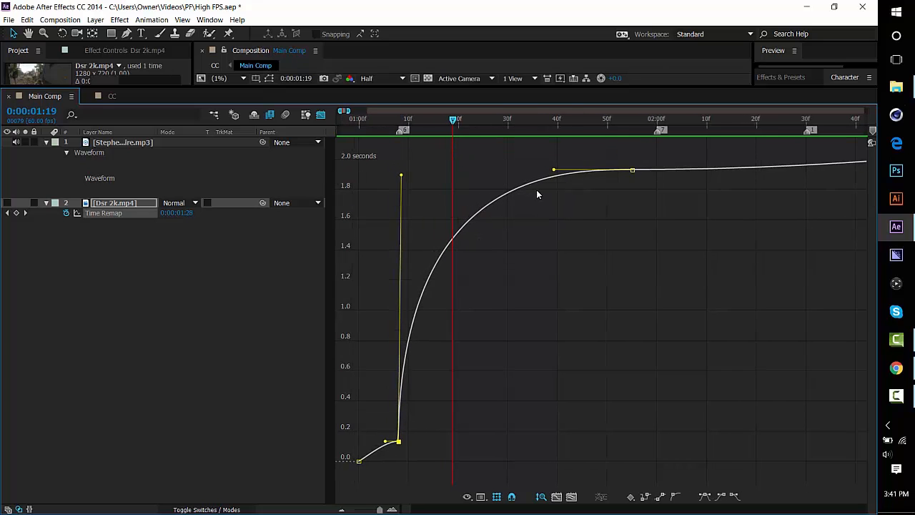
drag(555, 171, 890, 393)
drag(588, 394, 601, 410)
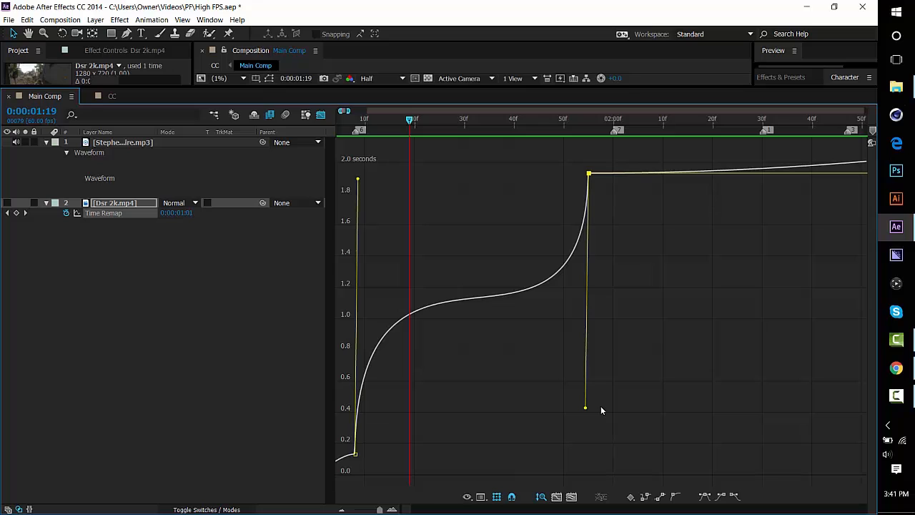
- Try softer versions of the speed ramp by tilting both keyframes' curve handles inward by different amounts
drag(601, 410, 567, 432)
click(366, 188)
click(355, 454)
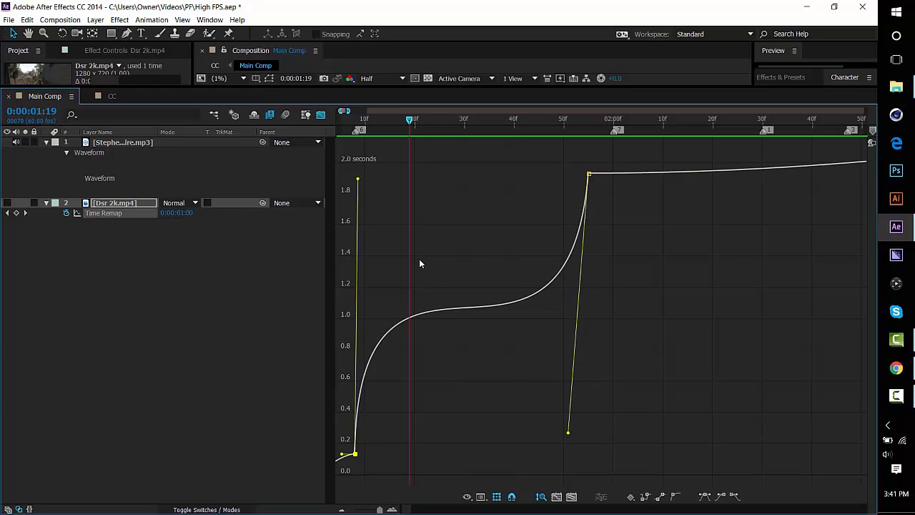
drag(358, 179, 373, 182)
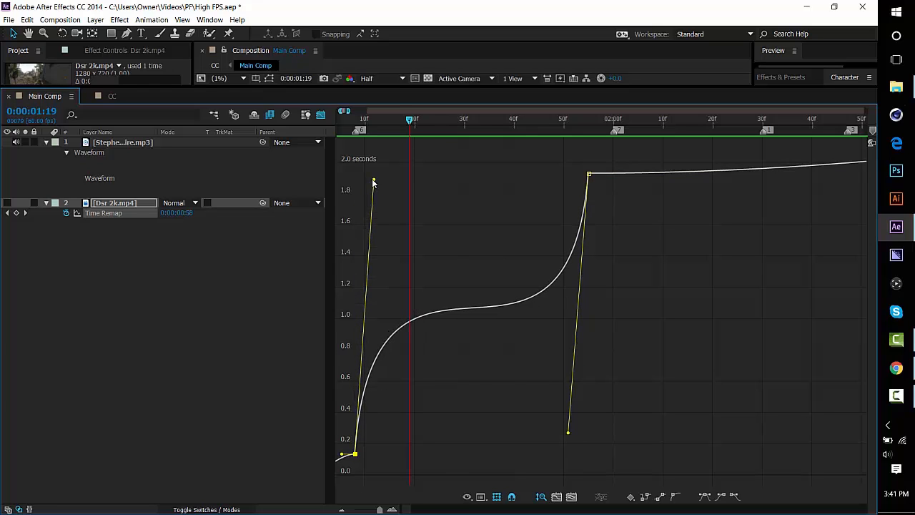
drag(568, 432, 570, 429)
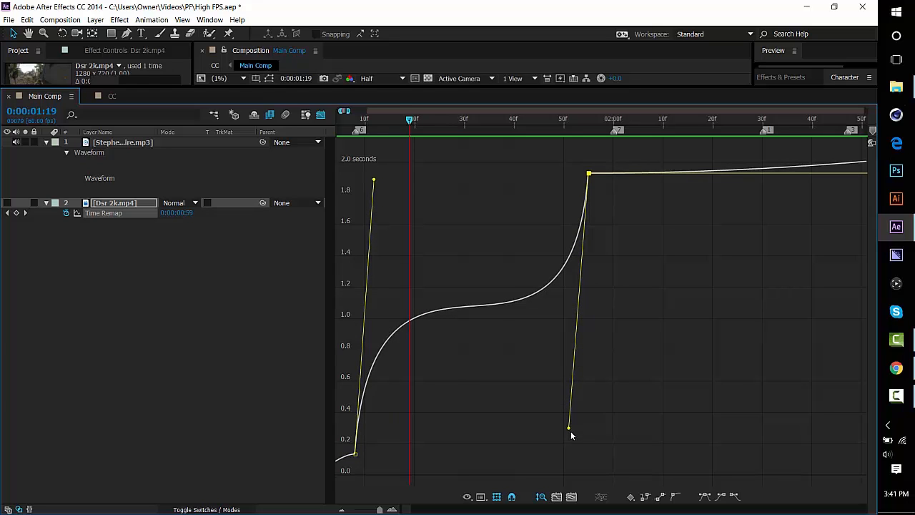
drag(373, 180, 418, 184)
drag(575, 432, 517, 359)
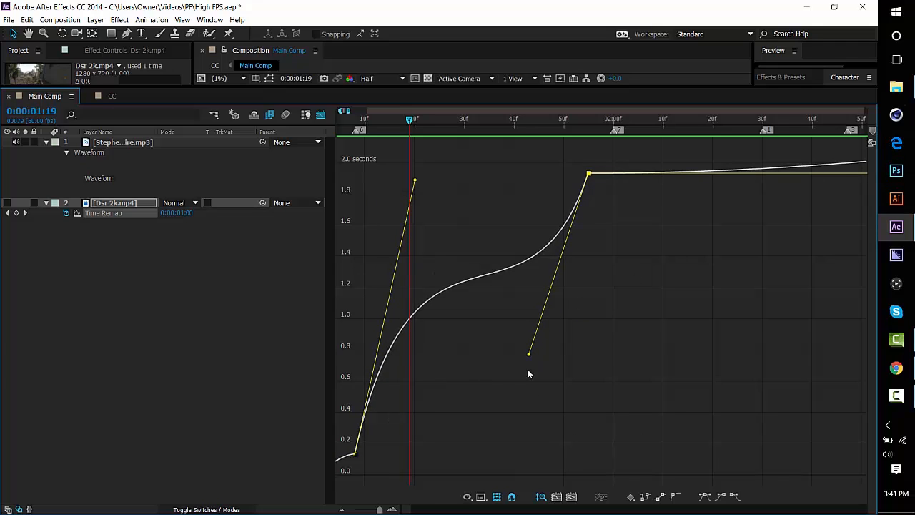
mouse_move(529, 357)
mouse_down()
mouse_move(588, 358)
mouse_move(585, 343)
mouse_move(543, 347)
mouse_up()
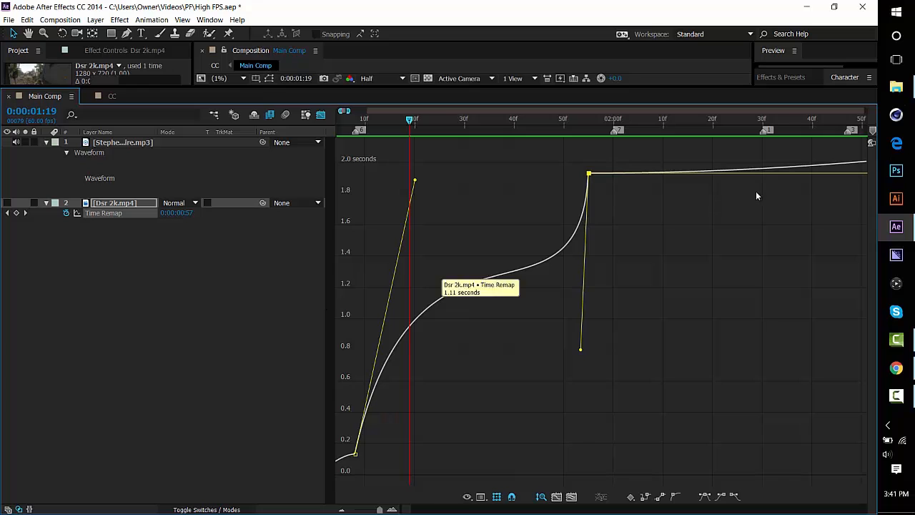
- Make both curve handles nearly vertical again so the clip is fast at the beats and slow in between
drag(415, 183, 358, 191)
drag(580, 352, 648, 423)
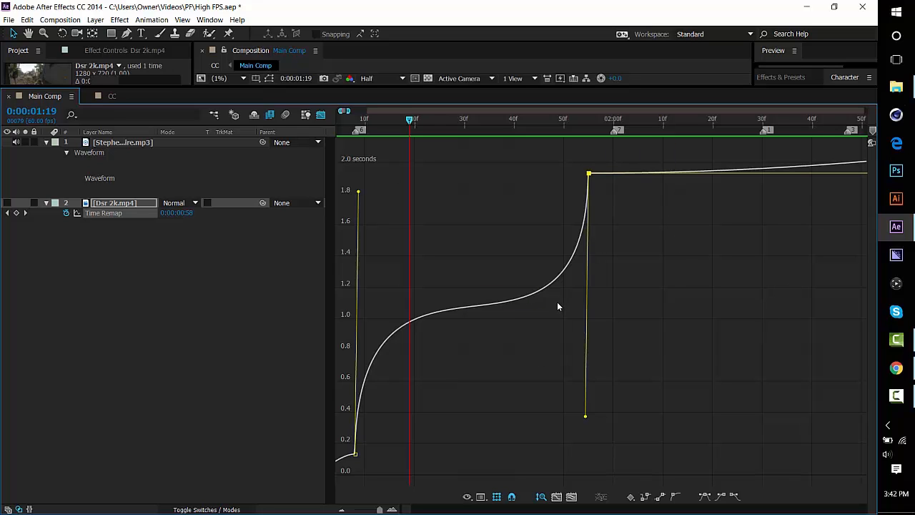
- Close the Graph Editor, restore the full panel layout, and move the current time to the end of Dsr 2k.mp4 at 0:00:01:55
click(320, 116)
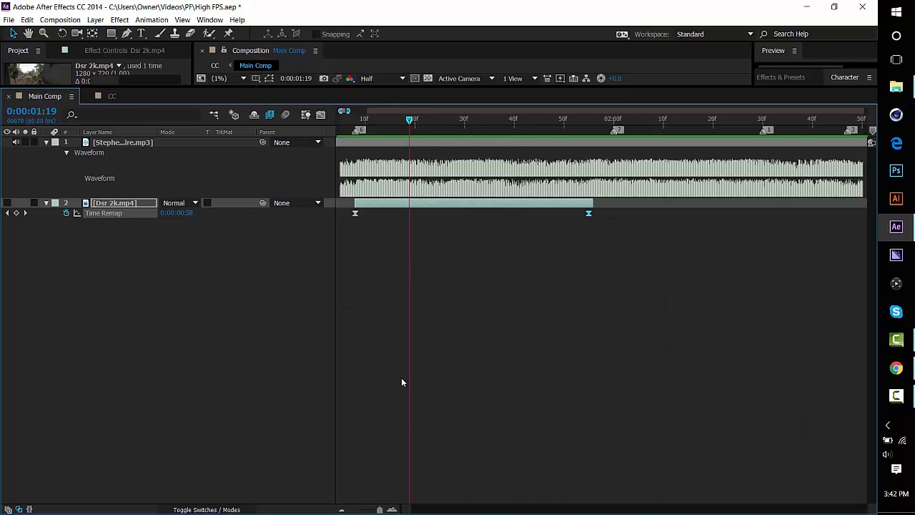
click(342, 509)
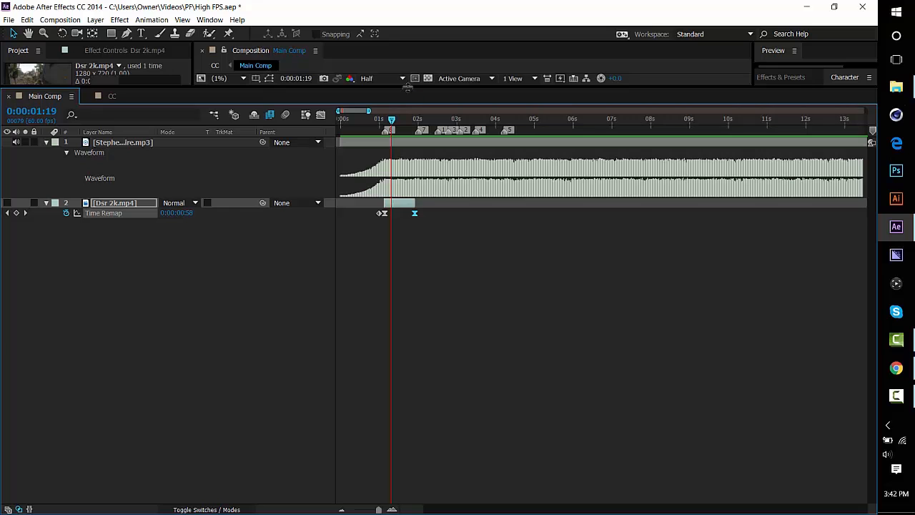
key(grave)
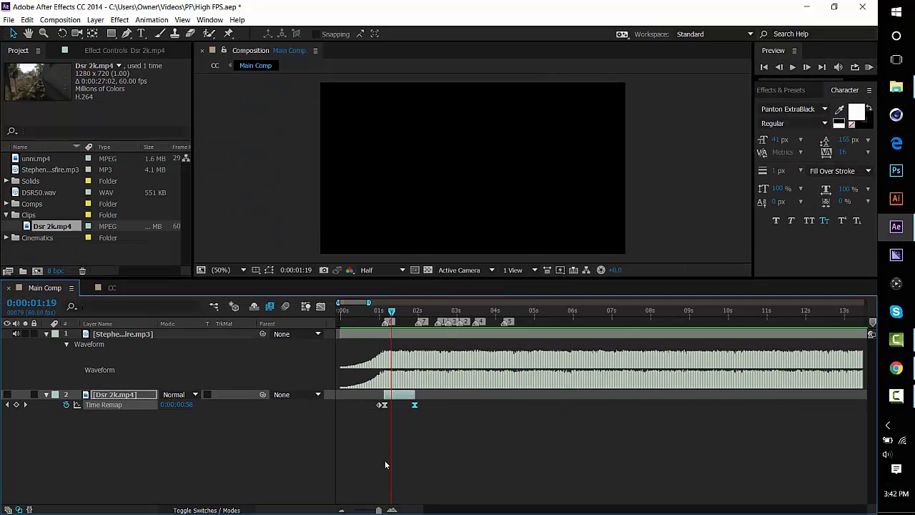
click(394, 509)
click(394, 510)
mouse_move(495, 312)
mouse_down()
mouse_move(489, 324)
mouse_move(468, 322)
mouse_up()
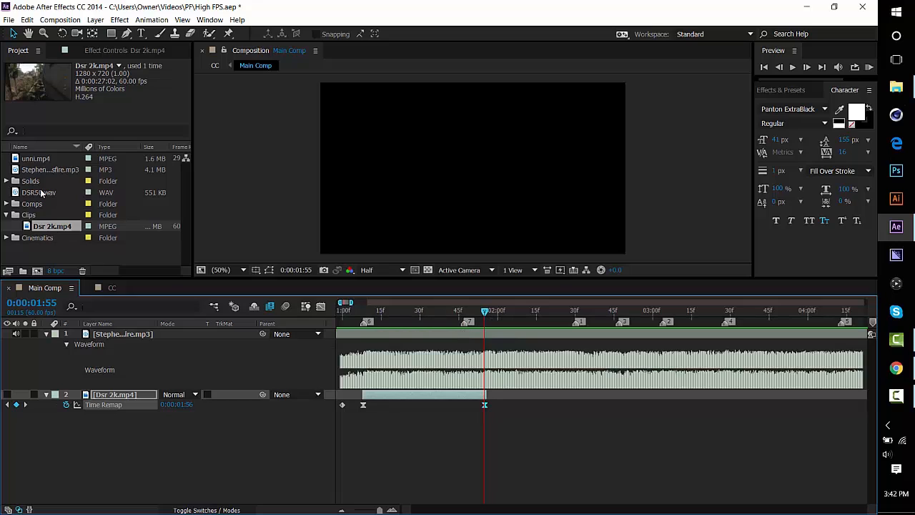
- Interpret Run.mp4 in the Cinematics folder with its frame rate conformed to 60 fps
click(7, 215)
click(7, 226)
click(55, 238)
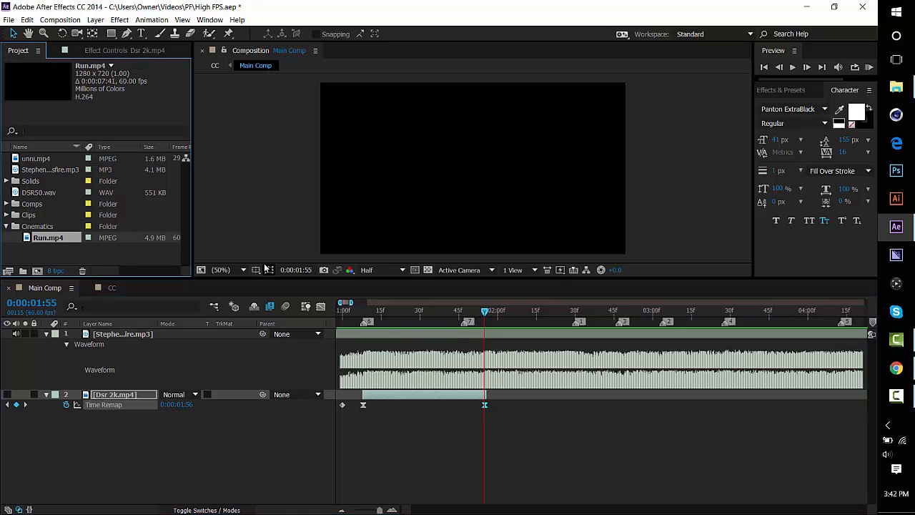
right_click(52, 240)
mouse_move(165, 316)
click(259, 317)
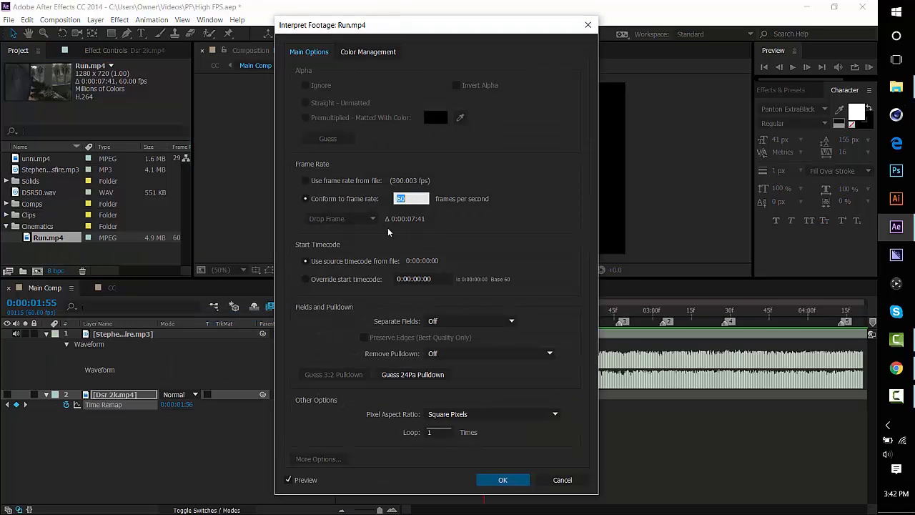
click(502, 480)
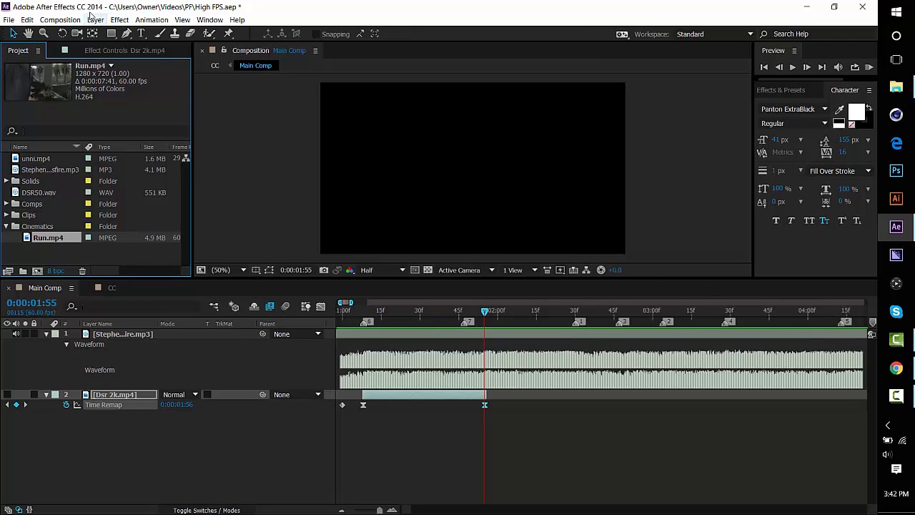
- Examine the frame rate choices and duration in the new composition settings without creating a composition
click(37, 270)
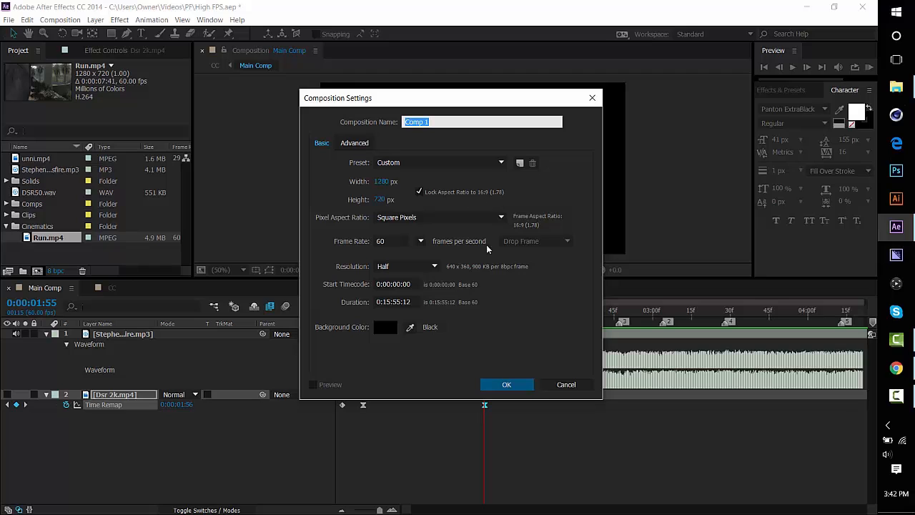
click(421, 241)
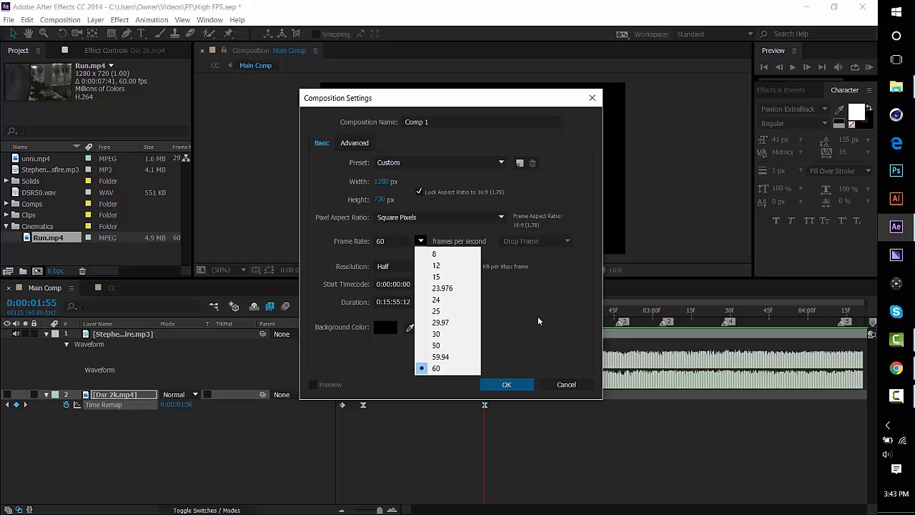
click(579, 302)
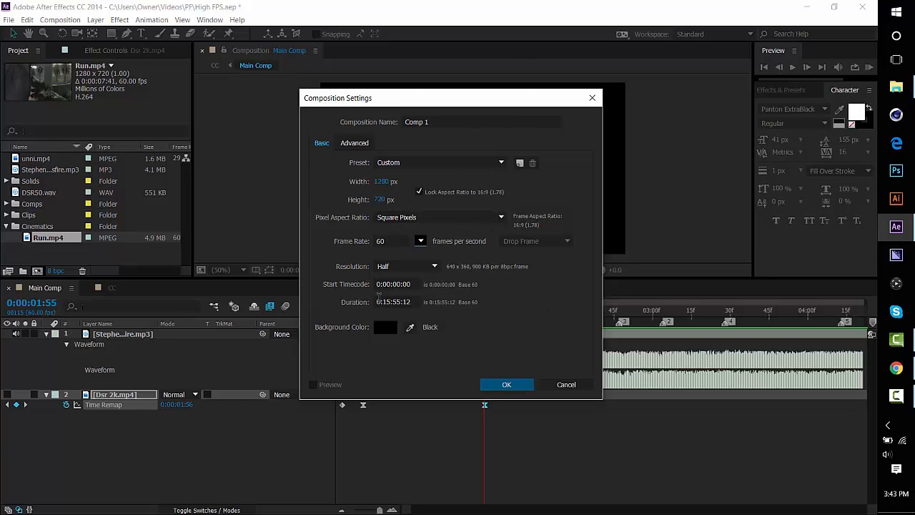
drag(413, 303, 353, 302)
click(416, 302)
click(572, 384)
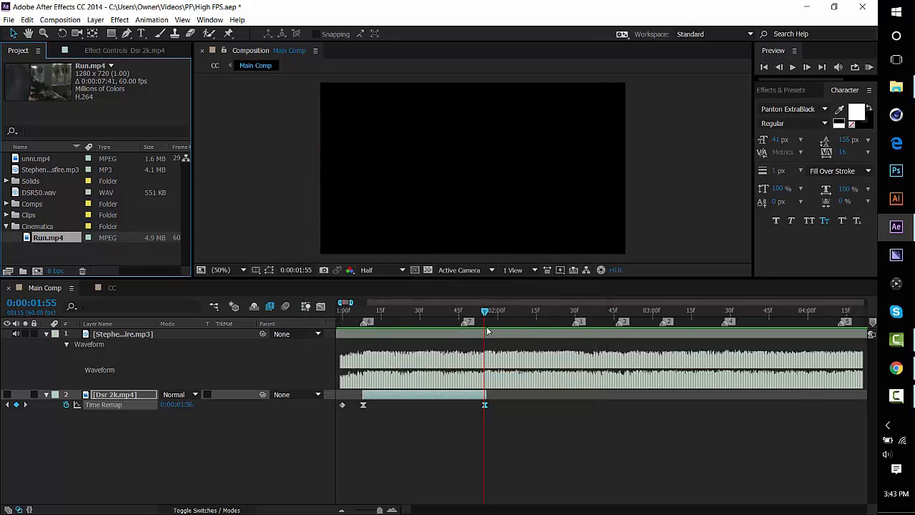
- Add Run.mp4 to Main Comp below the music layer and slide it earlier until the runner is in view at 0:00:01:55
drag(46, 242, 511, 391)
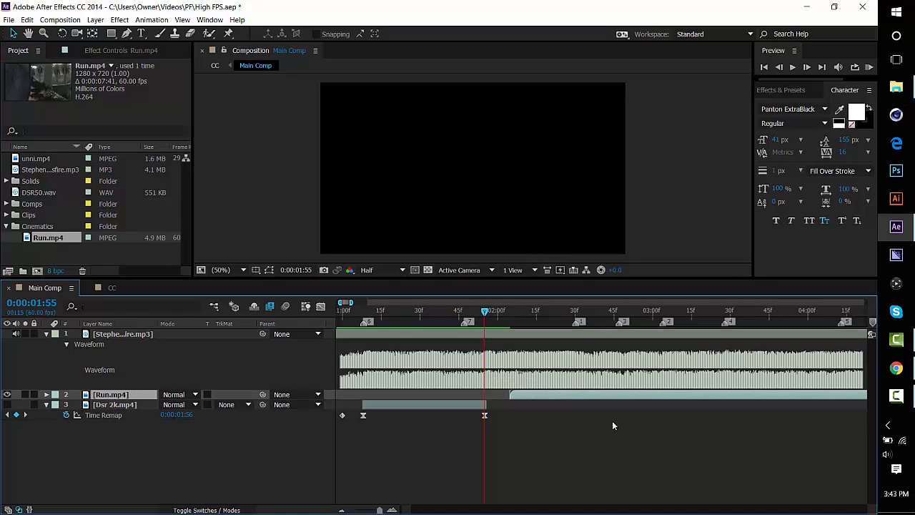
key(bracketleft)
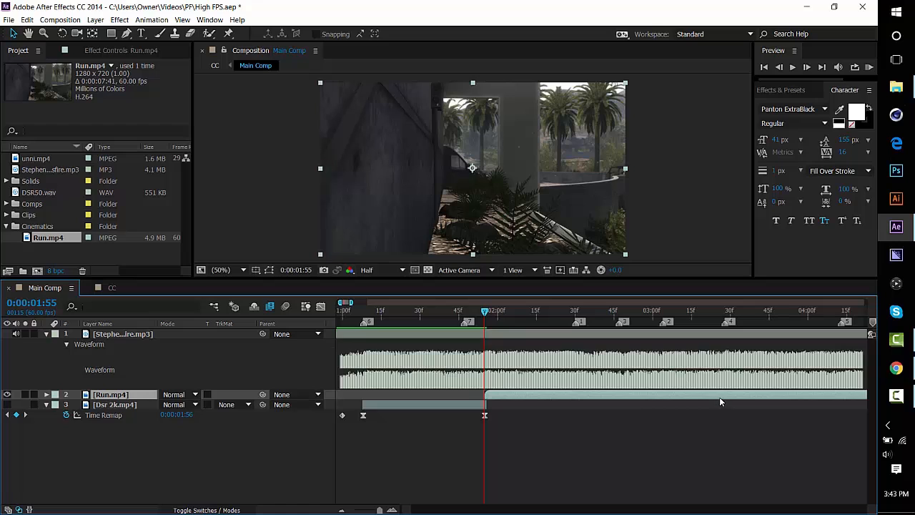
drag(708, 398, 512, 401)
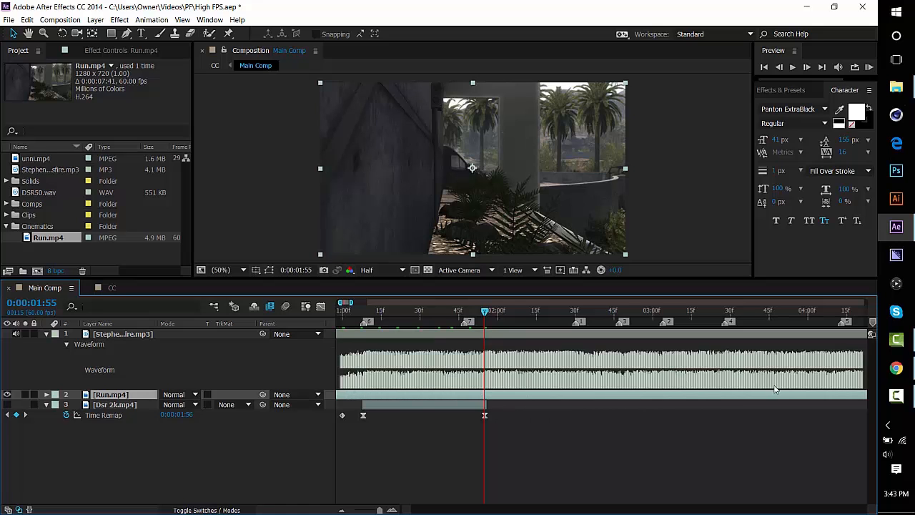
drag(843, 395, 582, 413)
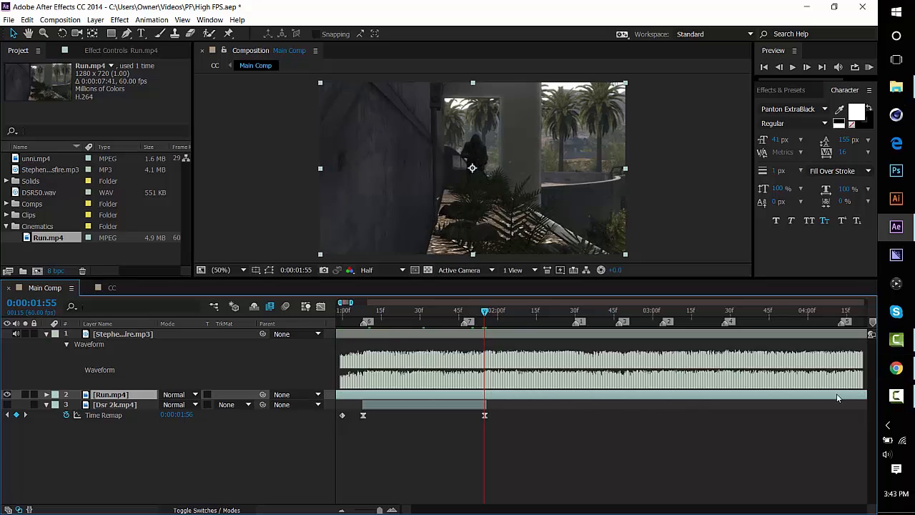
drag(838, 398, 818, 400)
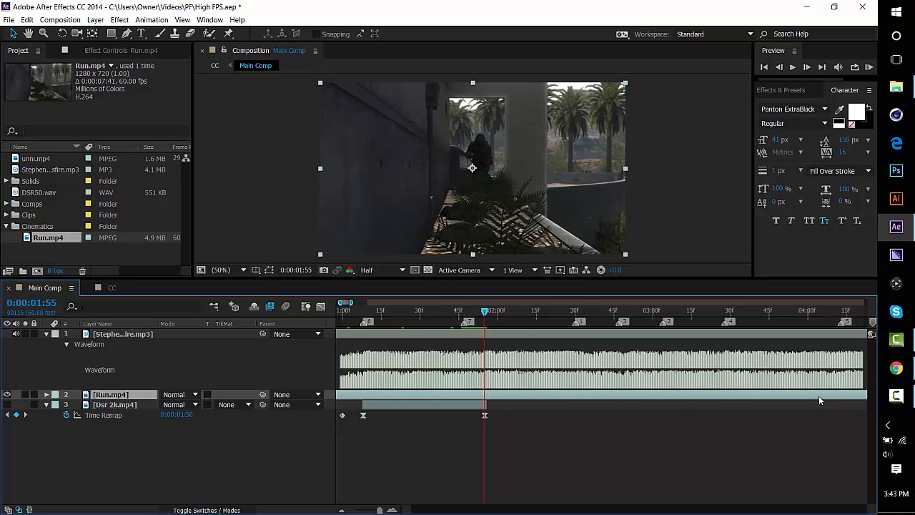
- Trim the Run.mp4 layer to start at 0:00:01:55 and end at beat marker 1, 0:00:02:30
key(alt+bracketleft)
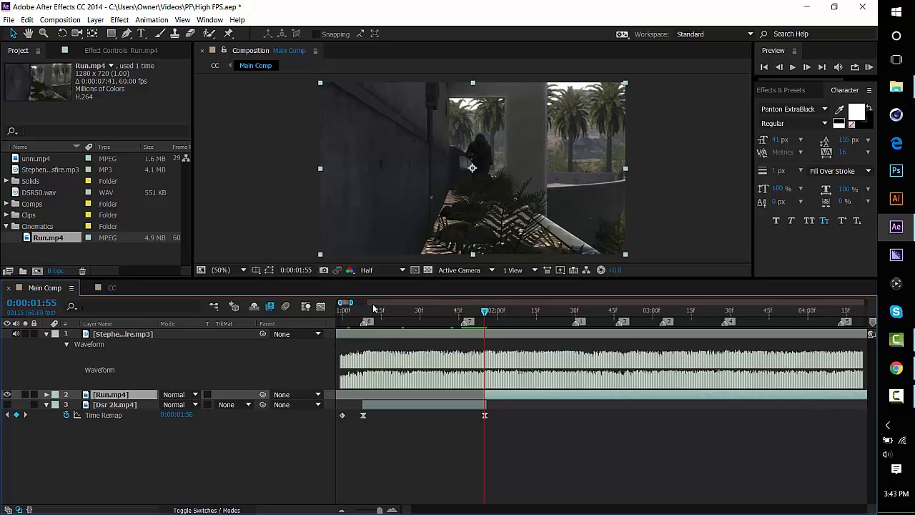
drag(487, 315, 576, 323)
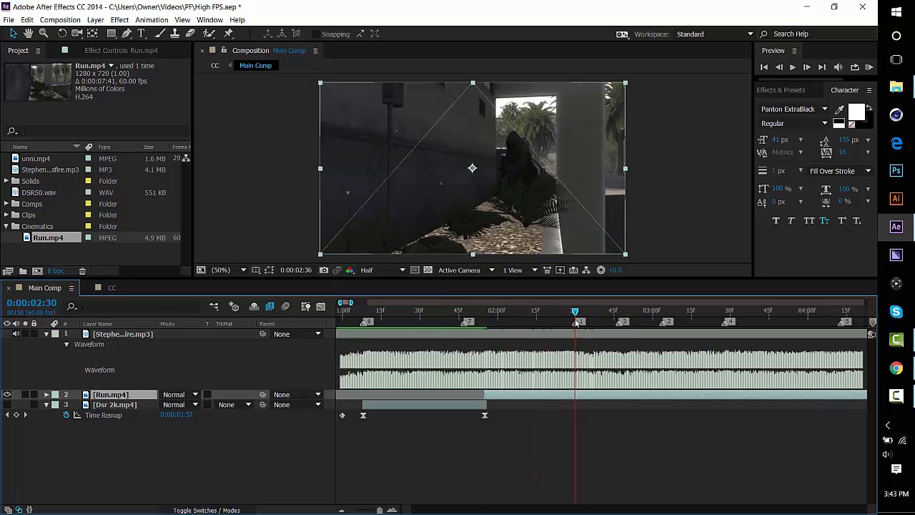
key(alt+bracketright)
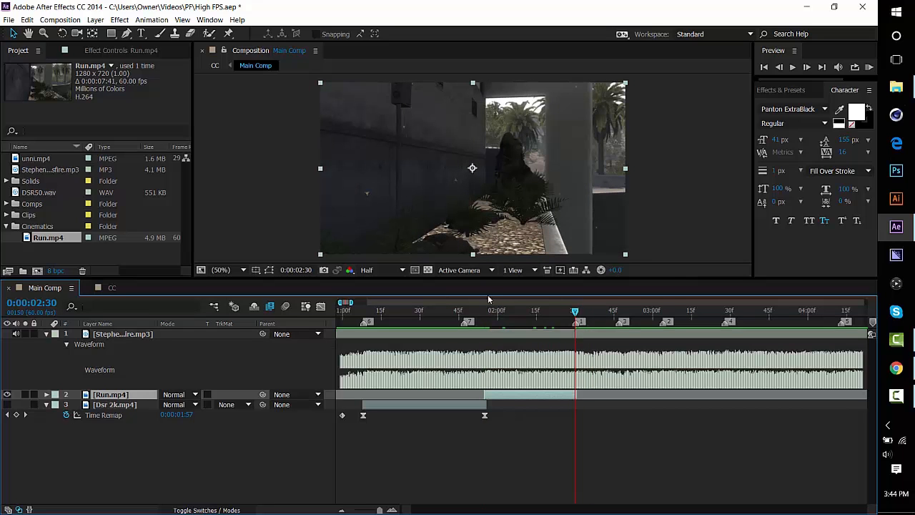
- Enable time remapping on Run.mp4, add a keyframe at 0:00:01:55, and set the remap value to 0:00:07:33 at 0:00:02:30
click(499, 315)
click(485, 316)
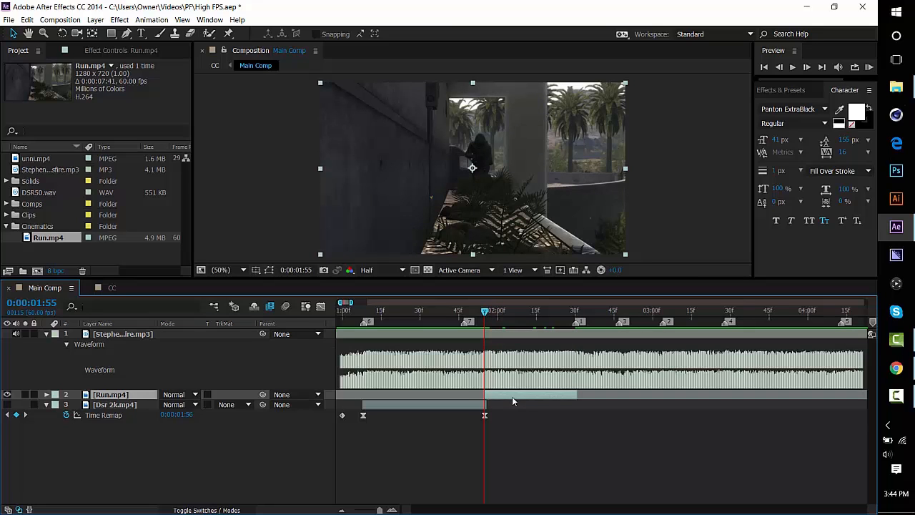
key(ctrl+alt+t)
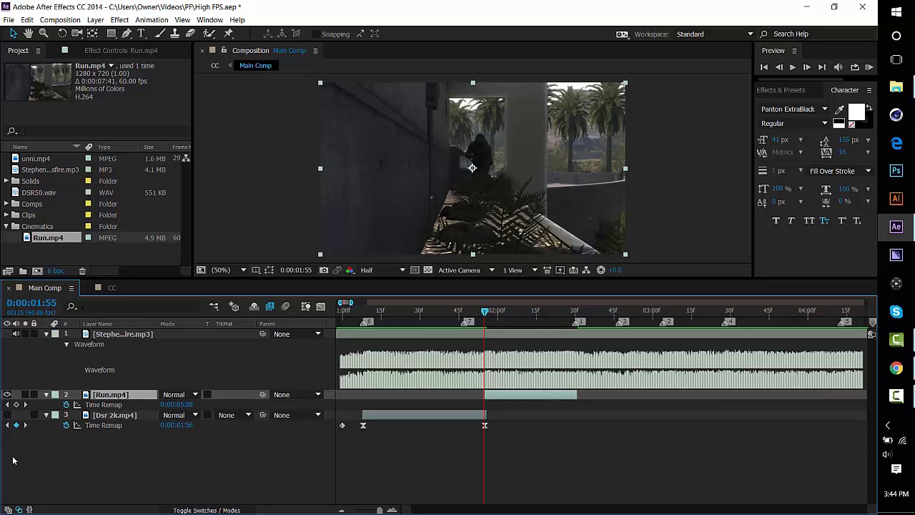
click(15, 405)
click(576, 312)
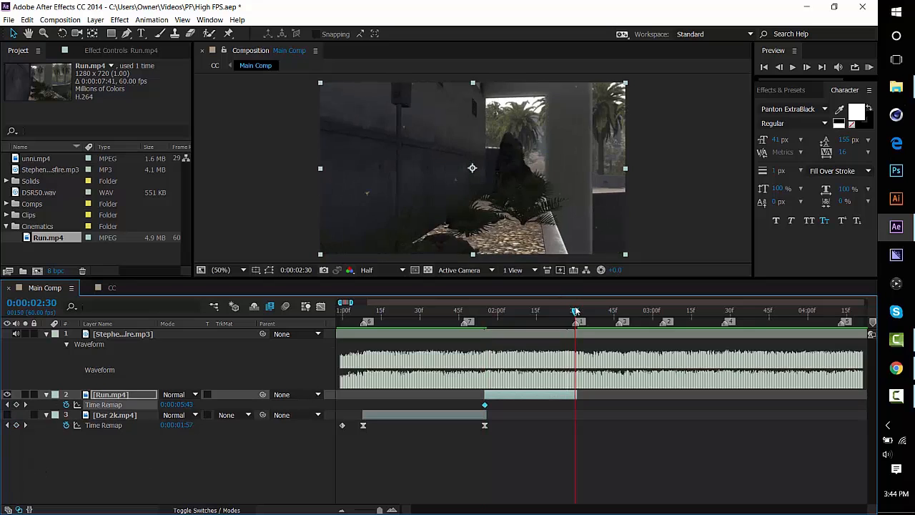
drag(177, 405, 247, 404)
- Apply Easy Ease to Run.mp4's two Time Remap keyframes and show their curve enlarged in the Graph Editor
drag(466, 404, 602, 406)
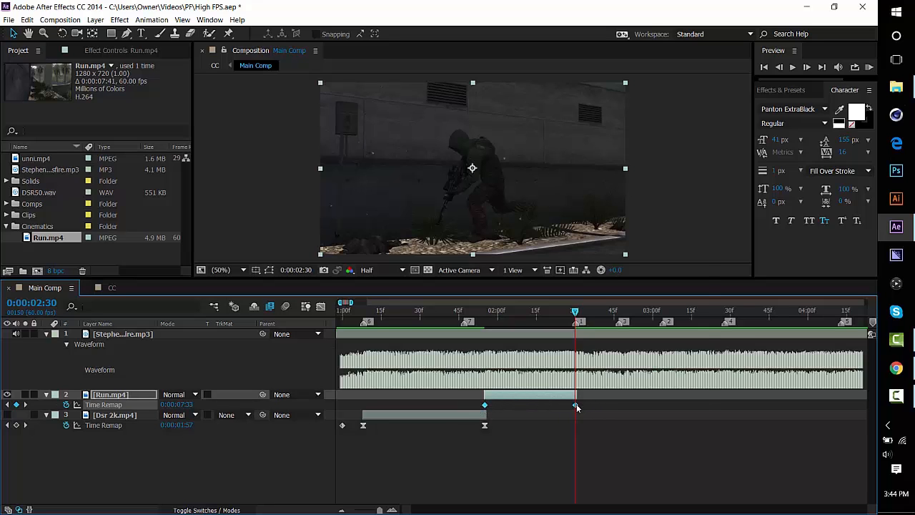
right_click(577, 404)
mouse_move(648, 392)
click(722, 420)
click(320, 307)
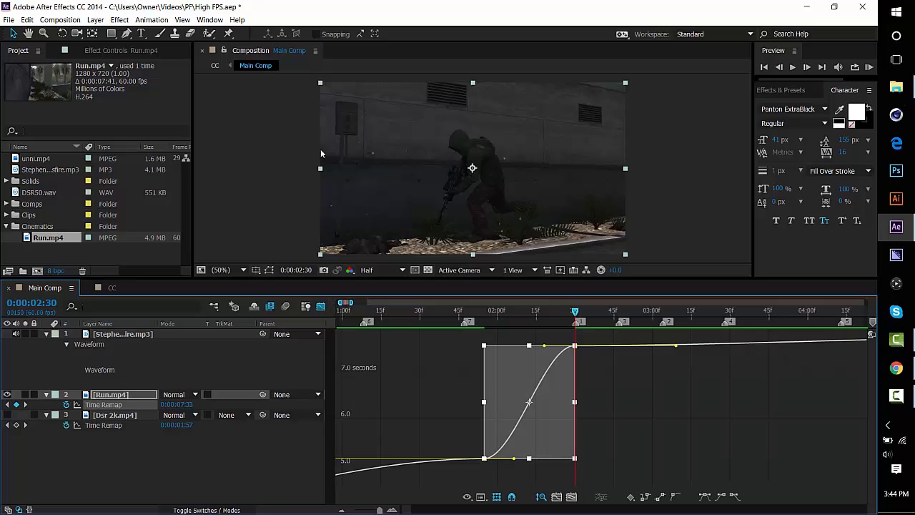
click(404, 375)
click(393, 510)
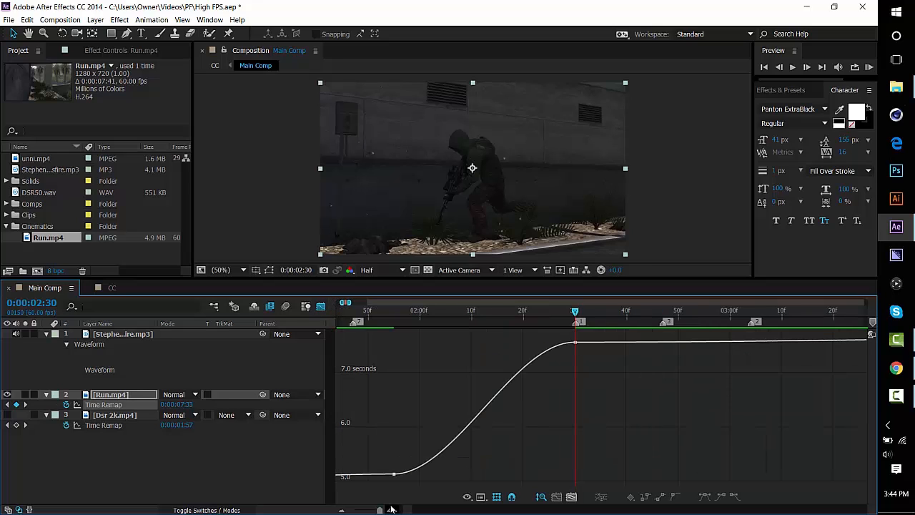
- Pull the first keyframe's outgoing handle steeply up and the second's incoming handle steeply down for a fast-slow-fast Run.mp4 curve
click(394, 474)
drag(452, 475, 369, 370)
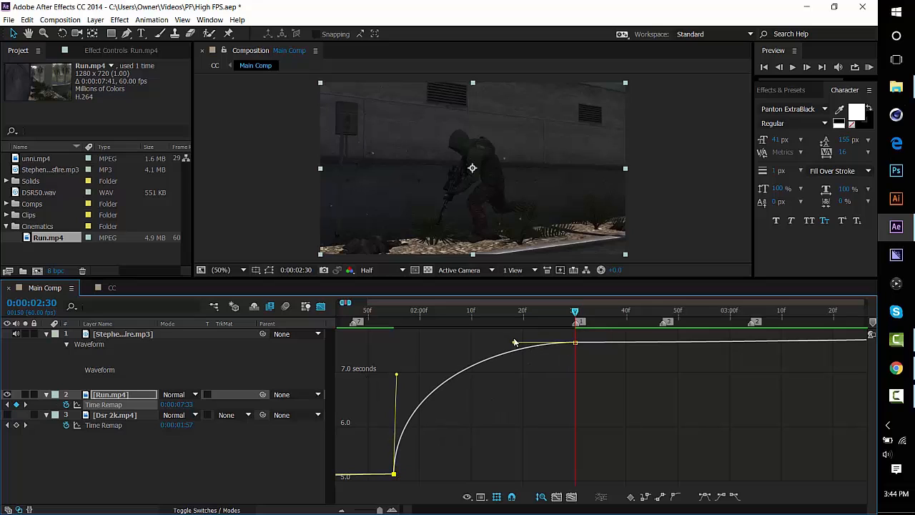
drag(515, 344, 571, 445)
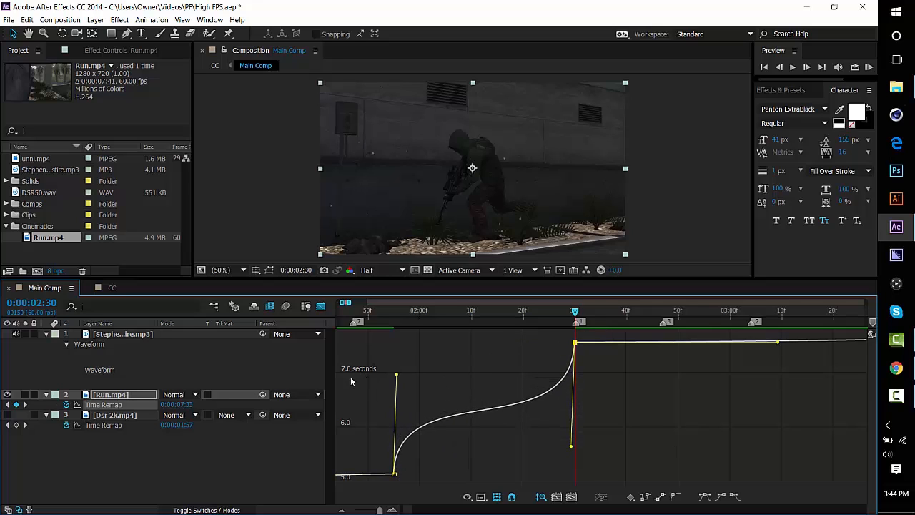
- Soften Run.mp4's speed ramp by tilting both keyframe handles slightly inward
drag(397, 377, 415, 355)
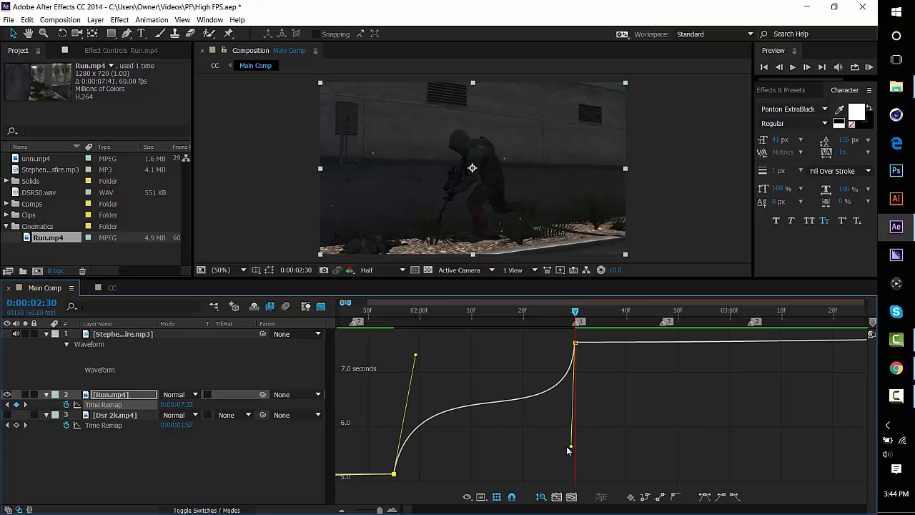
drag(571, 449, 541, 466)
click(416, 364)
click(422, 410)
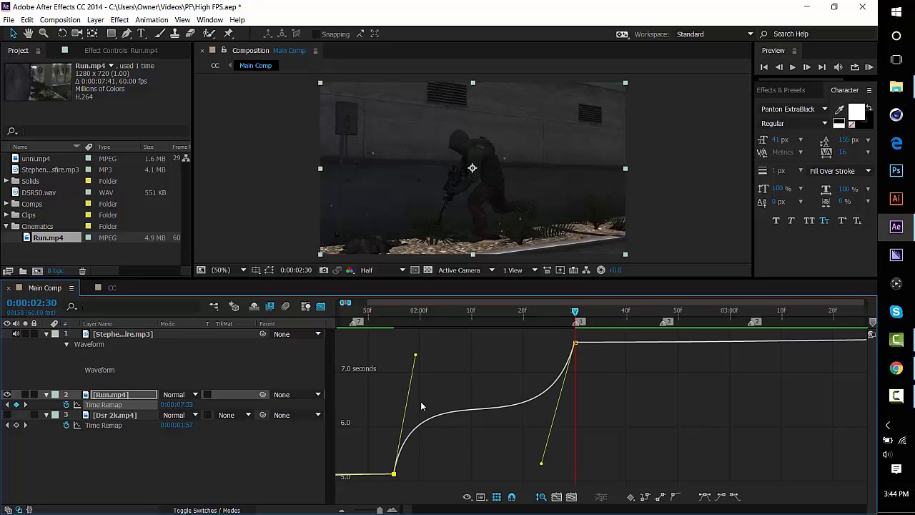
drag(419, 361, 426, 349)
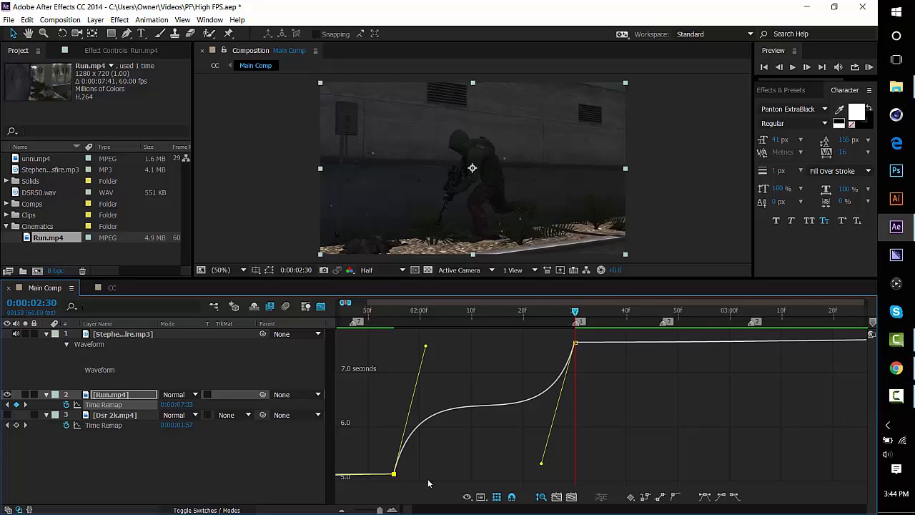
- Close the Graph Editor, show both clips on the timeline, and return the current time to marker 1 at 0:00:02:30
click(320, 306)
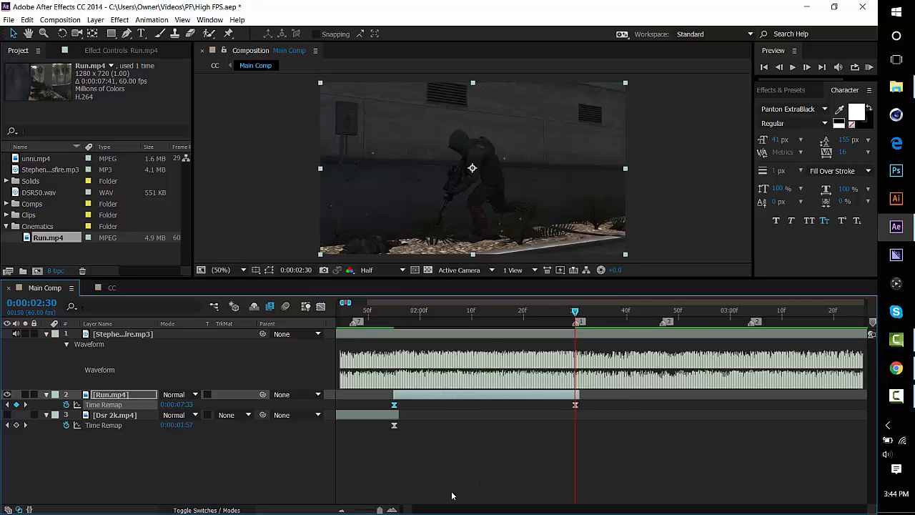
click(341, 510)
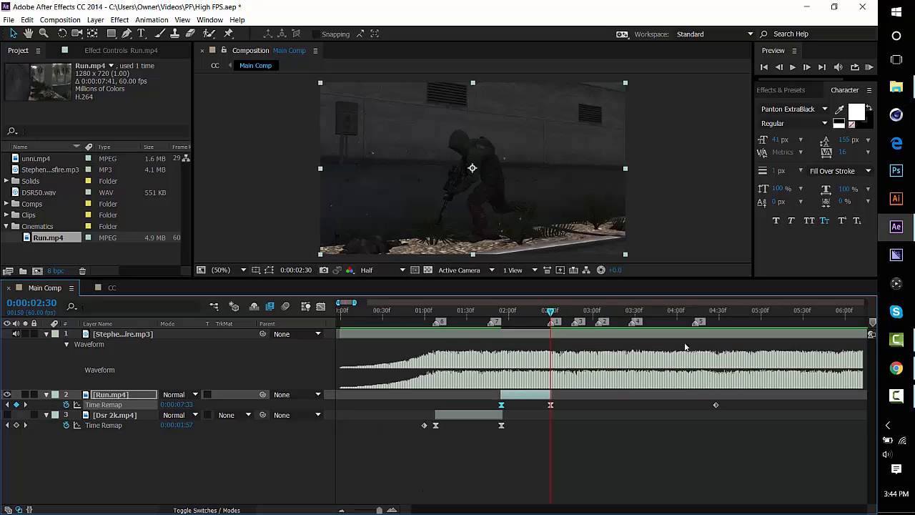
drag(553, 312, 588, 309)
click(550, 311)
drag(32, 193, 572, 395)
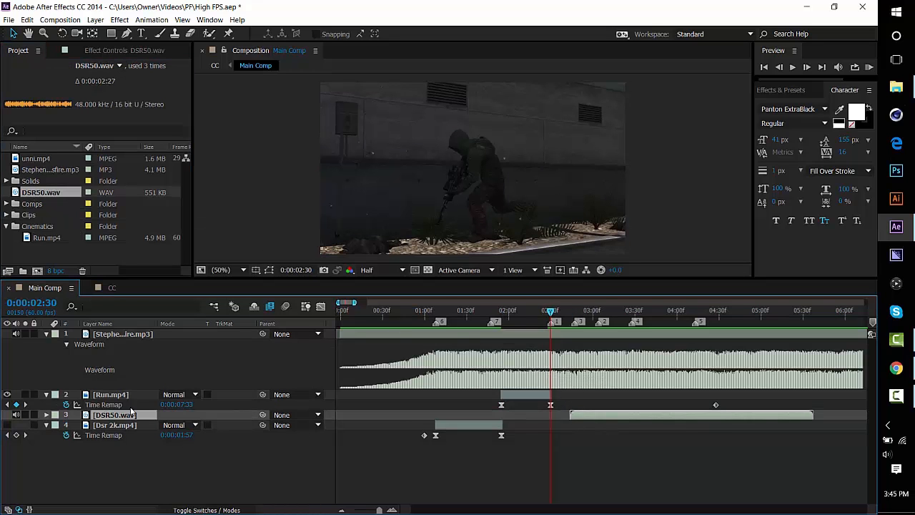
drag(128, 417, 627, 395)
key(Delete)
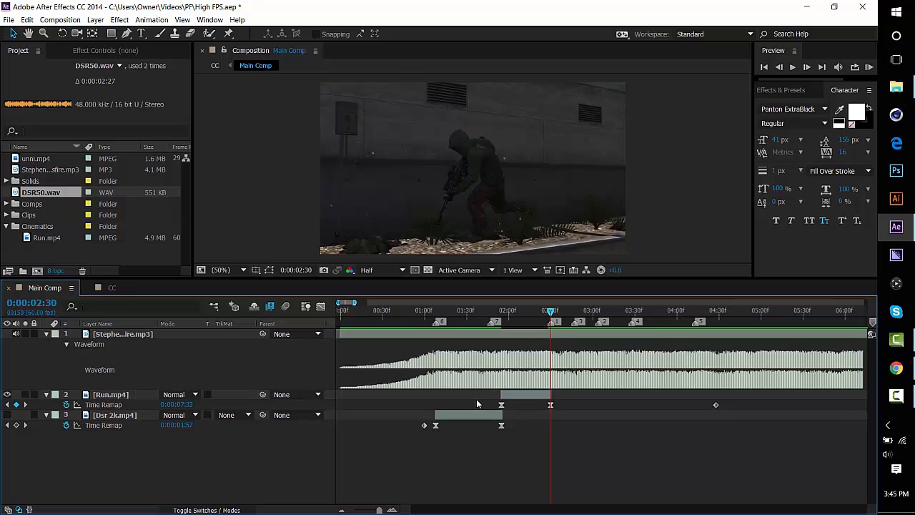
- Add Dsr 2k.mp4 from the Clips folder to Main Comp again and place the new layer directly above Run.mp4
click(6, 215)
drag(37, 226, 533, 415)
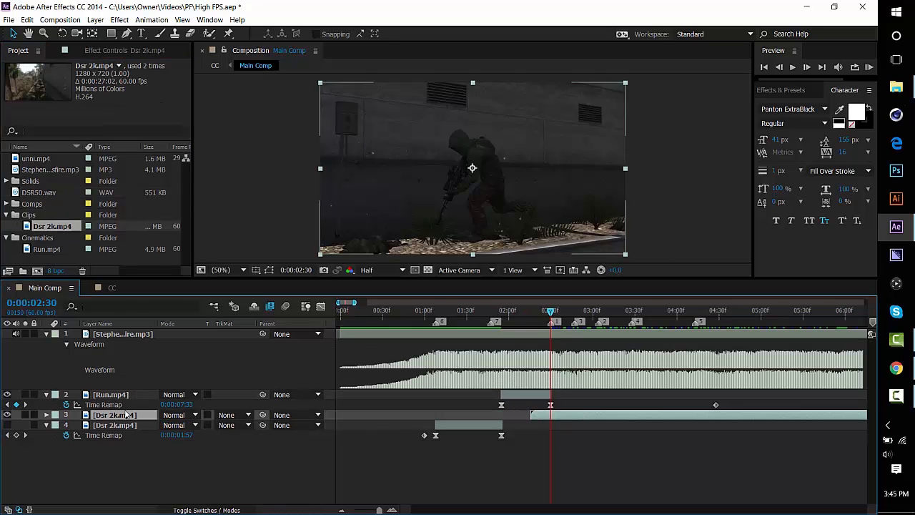
drag(120, 394, 121, 392)
- Slide the new Dsr 2k.mp4 layer earlier until the scoped-in shot falls at marker 1, 0:00:02:30, and trim its start there
drag(632, 395, 574, 403)
drag(670, 398, 555, 399)
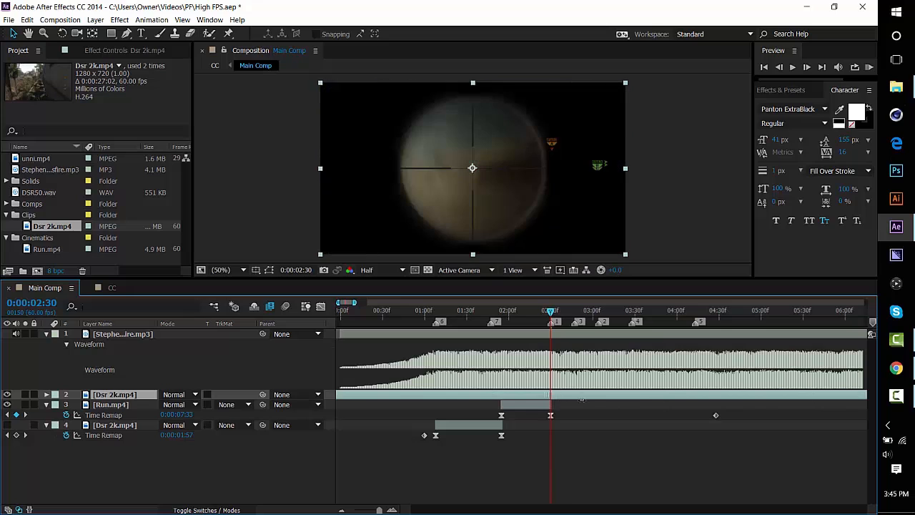
drag(680, 397, 598, 400)
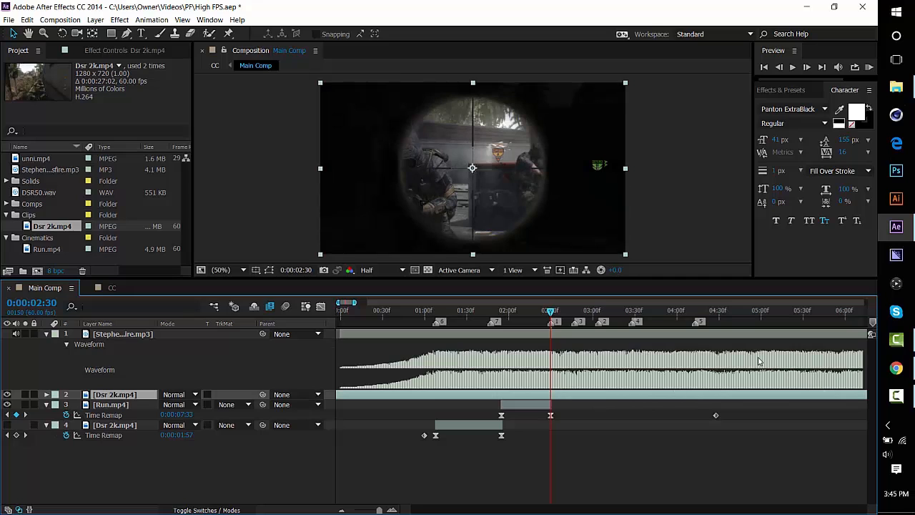
key(alt+bracketleft)
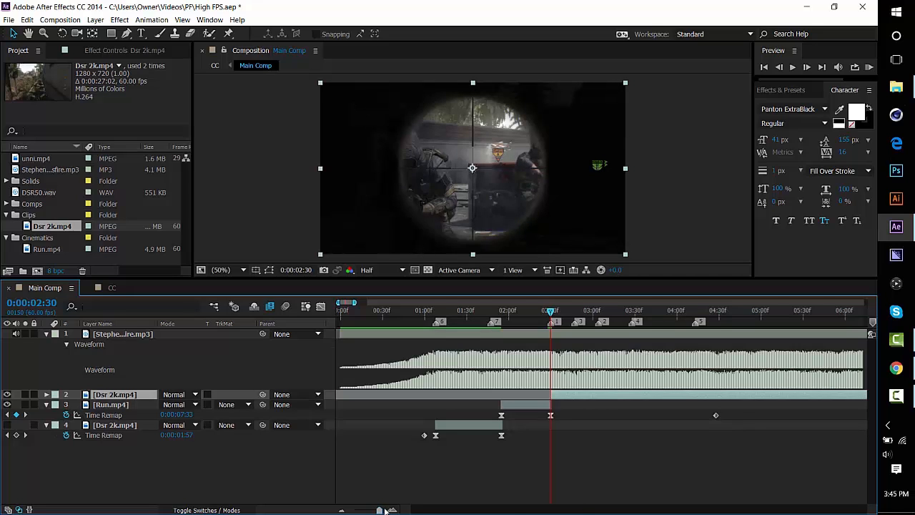
- Enable time remapping on the new Dsr 2k.mp4 layer and add a Time Remap keyframe at 0:00:02:30
click(392, 510)
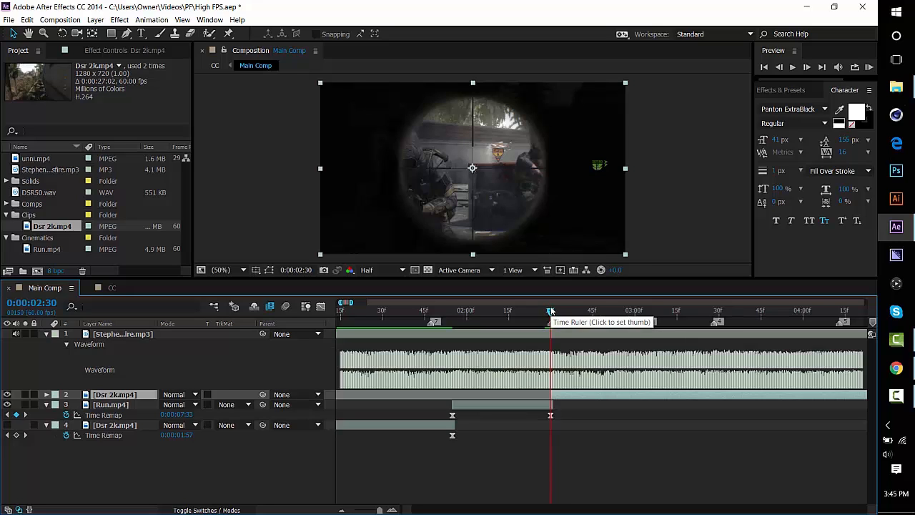
key(KP_Decimal)
key(KP_Decimal)
mouse_move(552, 312)
mouse_down()
mouse_move(715, 322)
mouse_move(552, 318)
mouse_up()
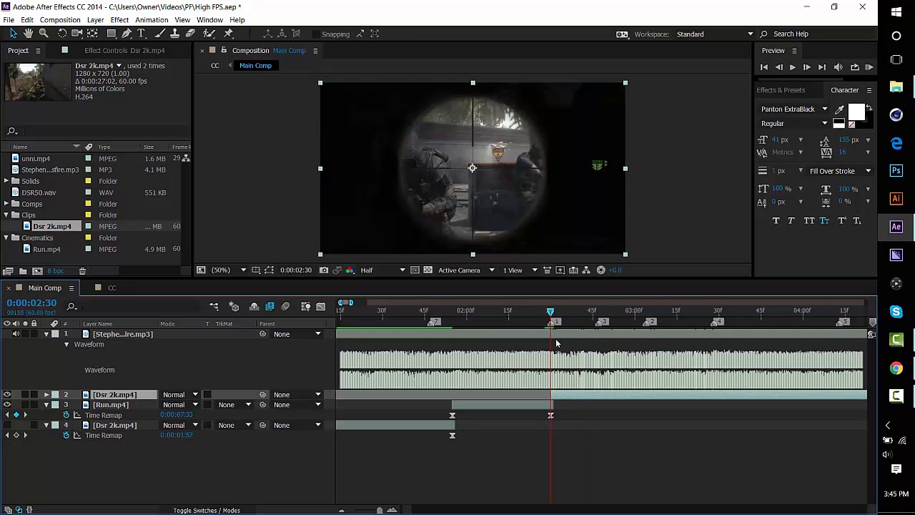
key(ctrl+alt+t)
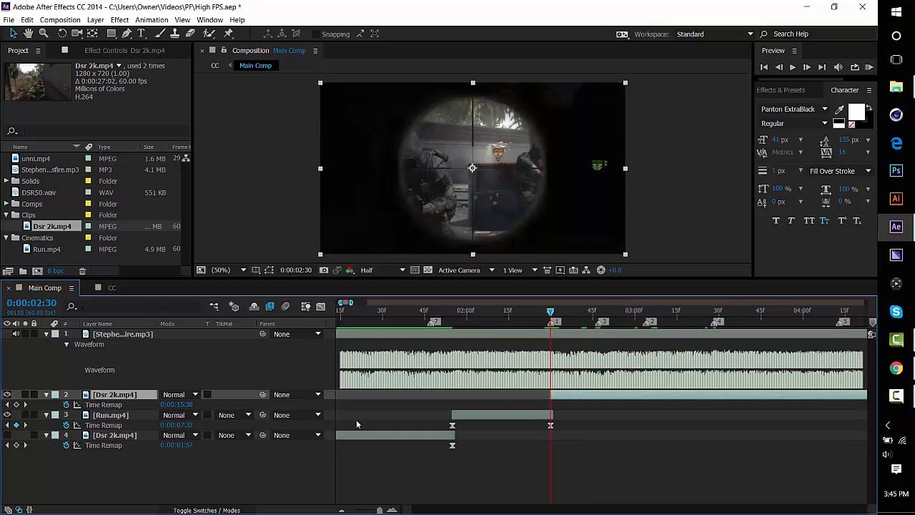
click(16, 405)
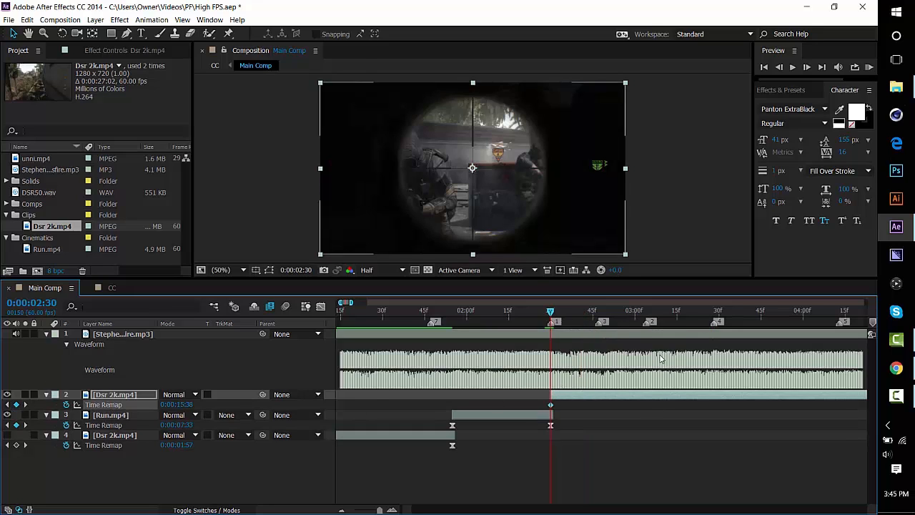
- Keyframe the upper Dsr 2k.mp4 layer's Time Remap at marker 3, 0:00:02:47, with a value of 0:00:19:44
click(598, 313)
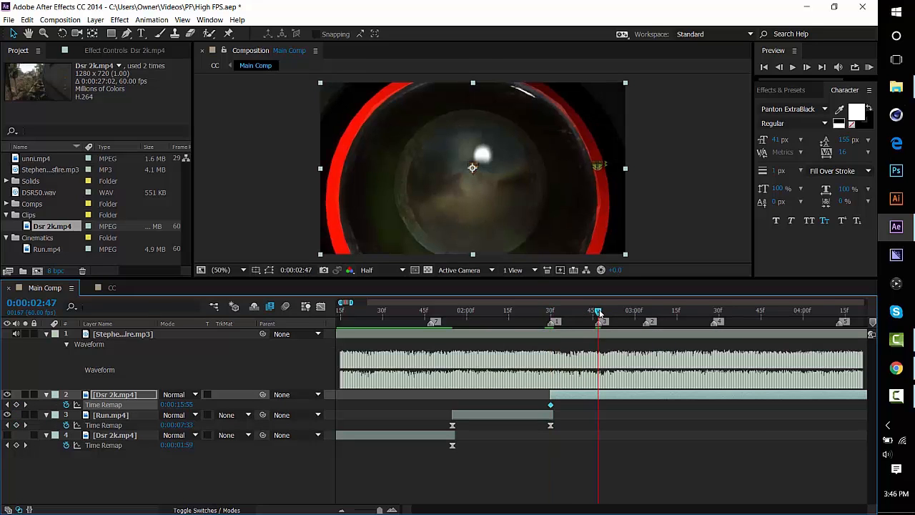
drag(175, 405, 305, 378)
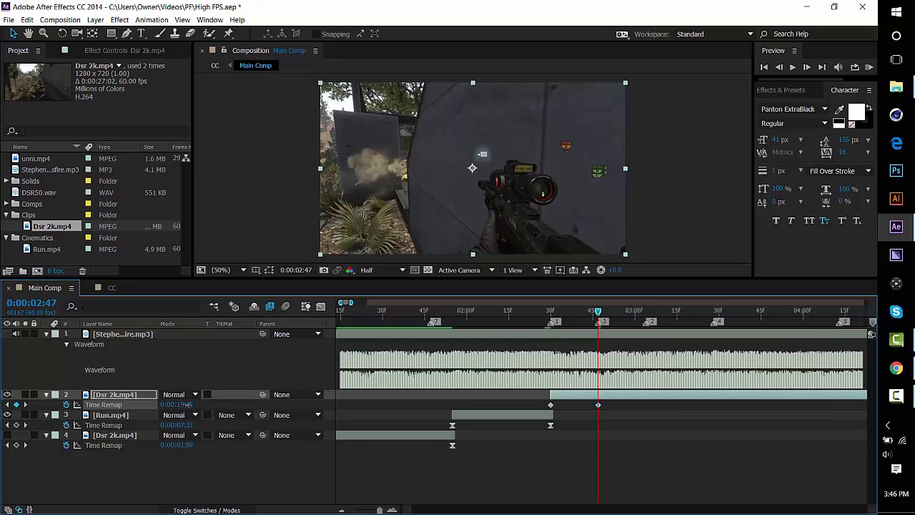
drag(178, 405, 174, 405)
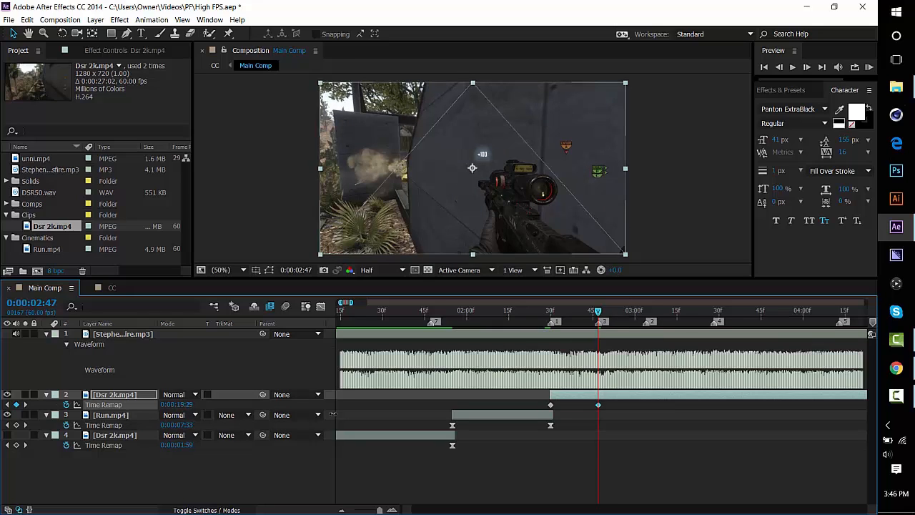
drag(188, 406, 194, 404)
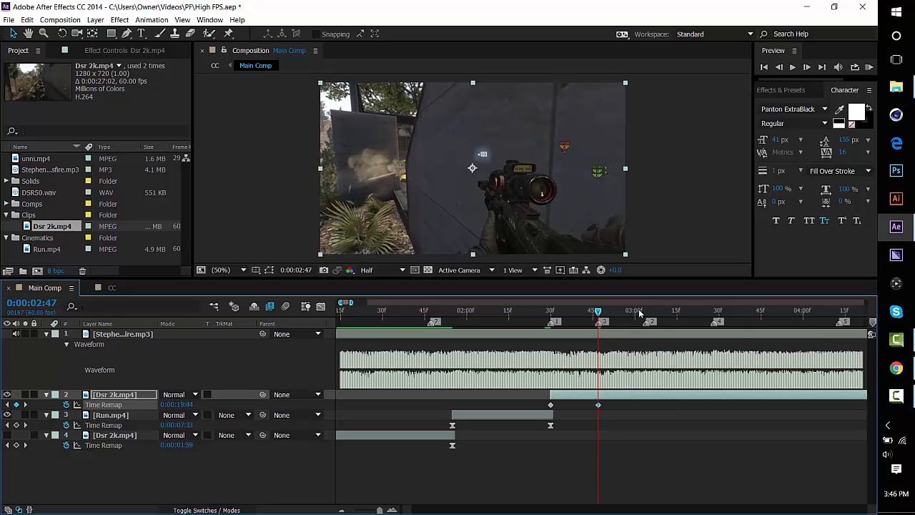
- Keyframe the upper Dsr 2k.mp4 layer's Time Remap at marker 2, 0:00:03:04, with a value of 0:00:22:03
click(646, 312)
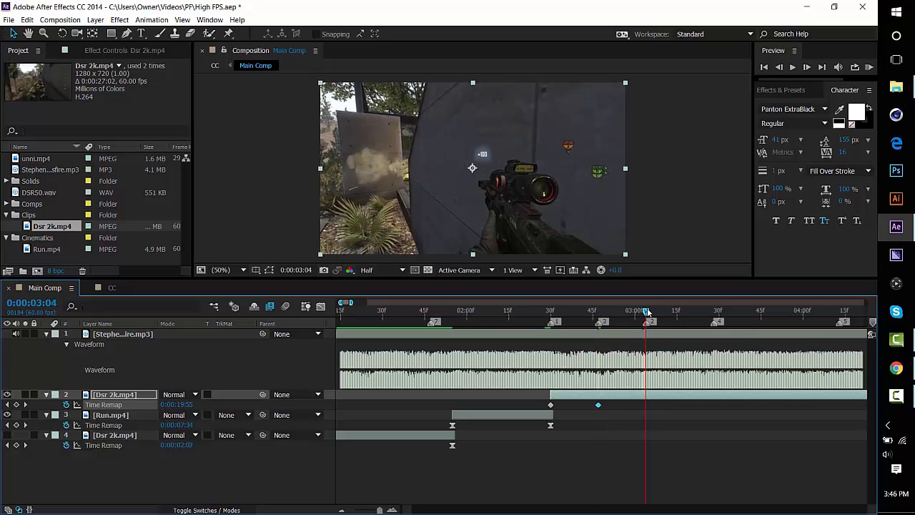
drag(190, 407, 253, 398)
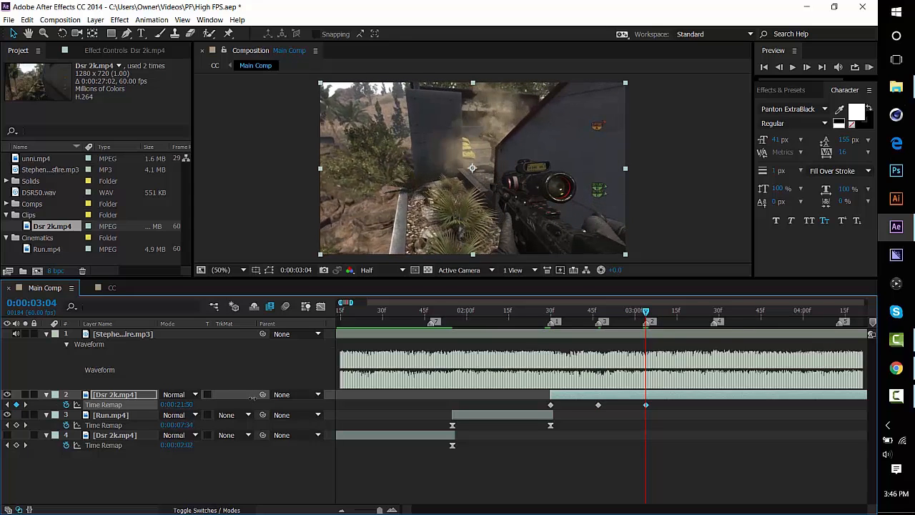
mouse_move(188, 407)
mouse_down()
mouse_move(199, 405)
mouse_move(188, 405)
mouse_up()
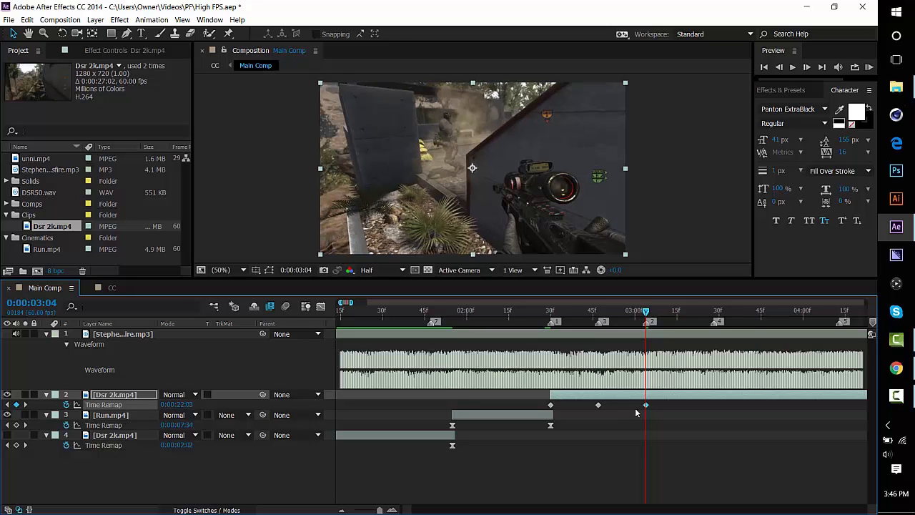
- Keyframe Time Remap at marker 4, 0:00:03:28, to 0:00:23:39 and check the muzzle-flash frame against its neighbour
click(713, 310)
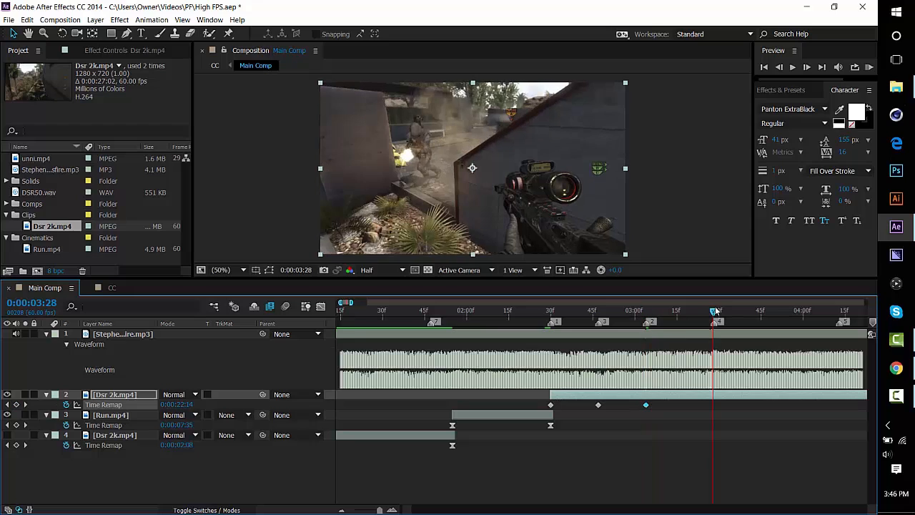
drag(192, 409, 233, 405)
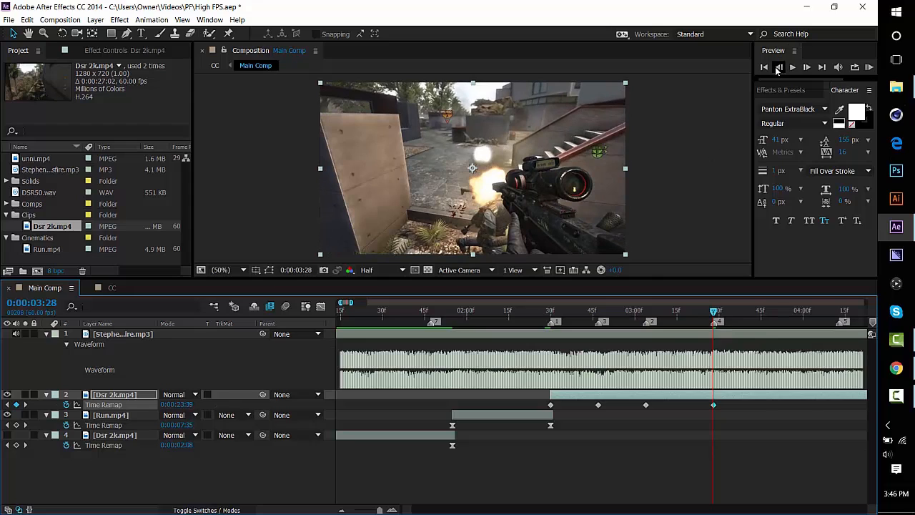
click(779, 67)
click(806, 67)
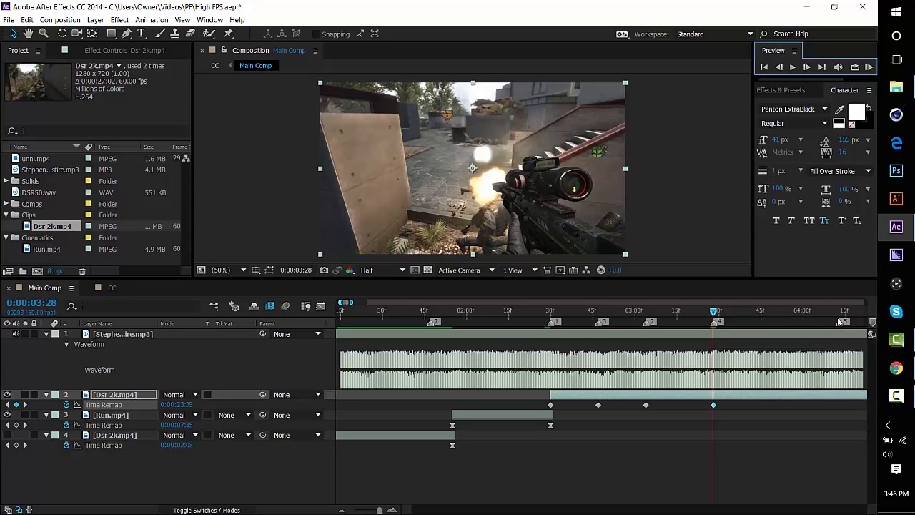
- Keyframe Time Remap at marker 5, 0:00:04:13, to 0:00:26:04 and trim the end of the upper Dsr 2k.mp4 layer there
click(839, 313)
drag(185, 407, 261, 398)
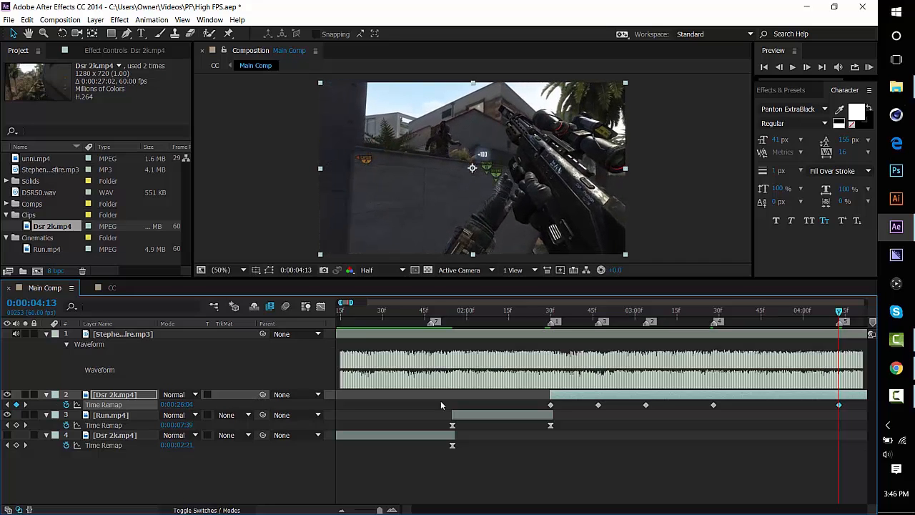
drag(866, 394, 841, 394)
- Apply Easy Ease to all five Time Remap keyframes of the upper Dsr 2k.mp4 layer
drag(544, 404, 864, 406)
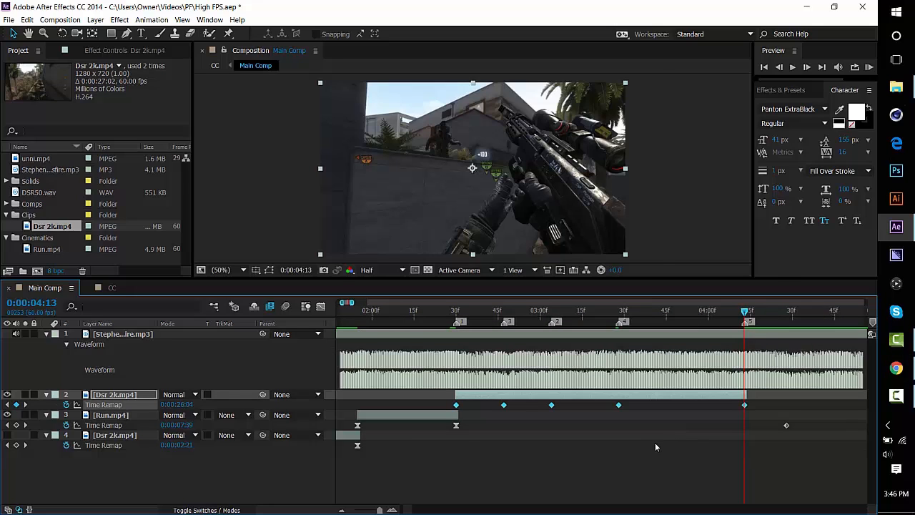
right_click(745, 405)
mouse_move(760, 400)
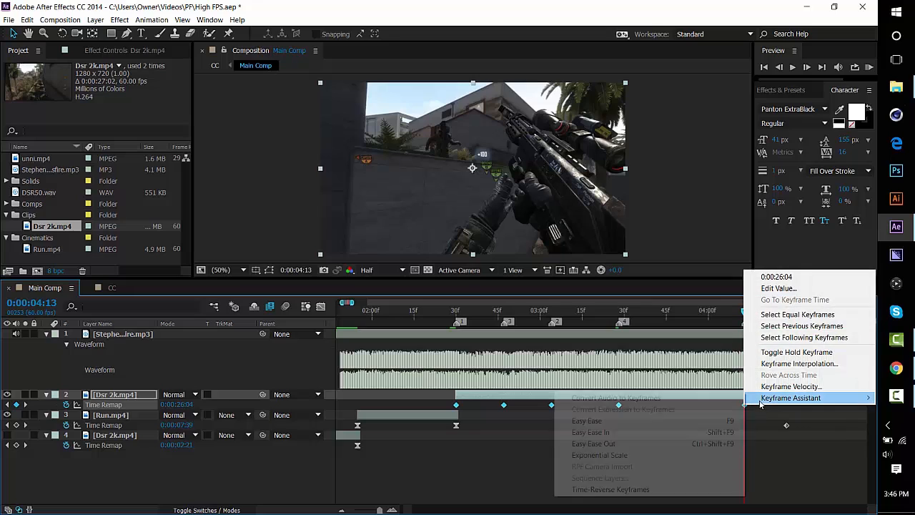
click(629, 421)
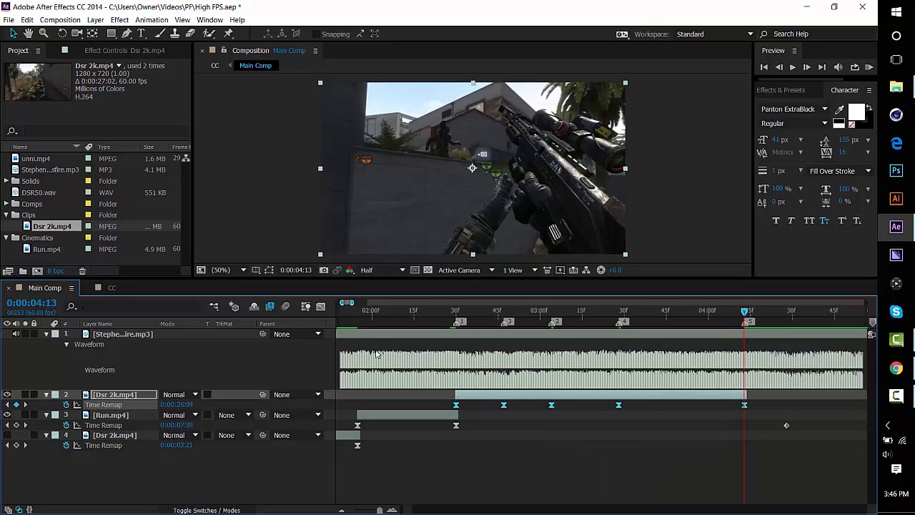
- Show the upper Dsr 2k.mp4 layer's Time Remap curve in an enlarged Graph Editor, close up between markers 1 and 3
click(321, 307)
click(549, 379)
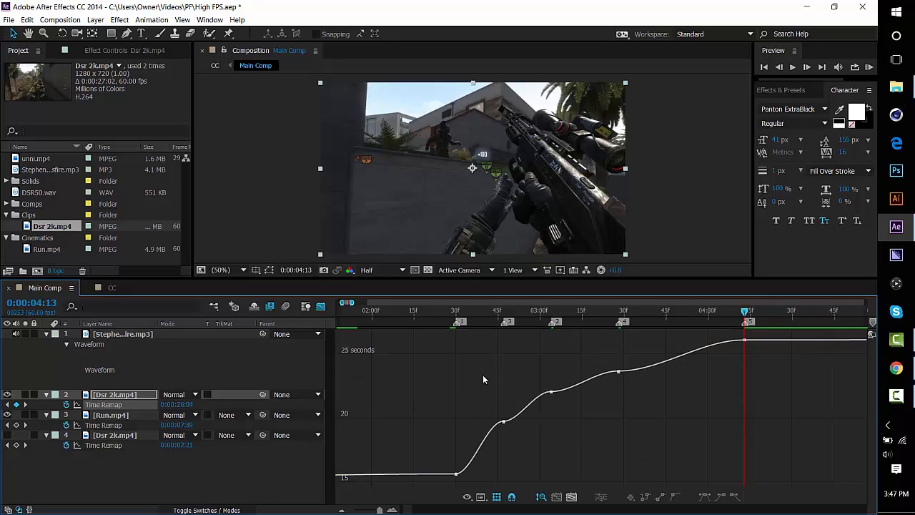
drag(483, 278, 478, 4)
click(461, 120)
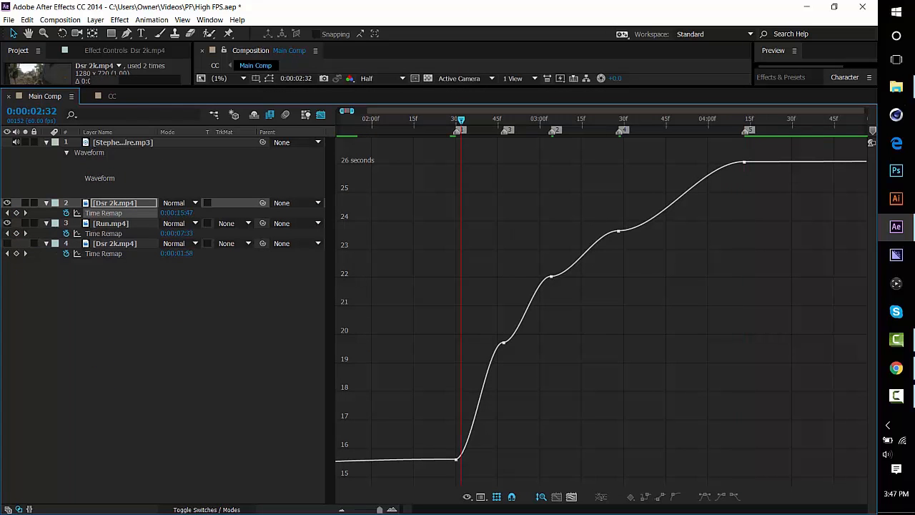
click(392, 510)
click(392, 509)
click(392, 510)
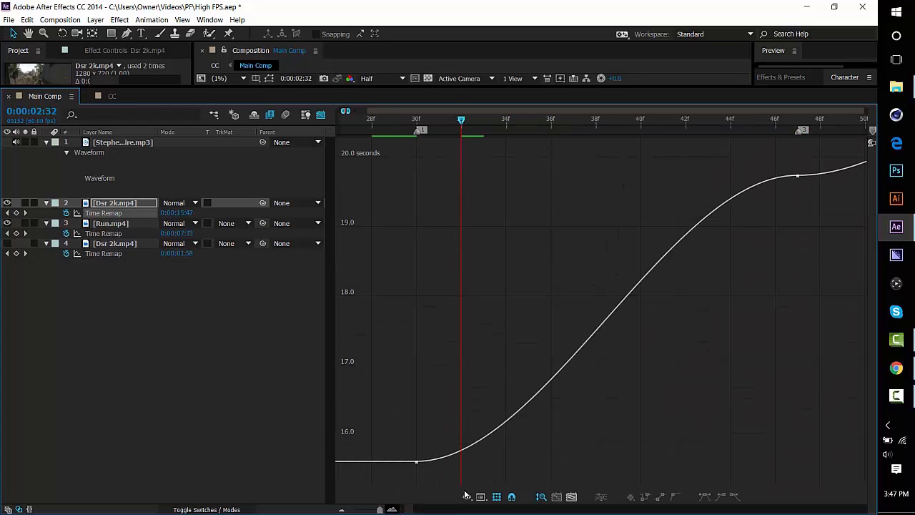
- Pull marker 1's outgoing handle steeply up and marker 3's incoming handle steeply down to make a fast-slow-fast curve between them
click(417, 464)
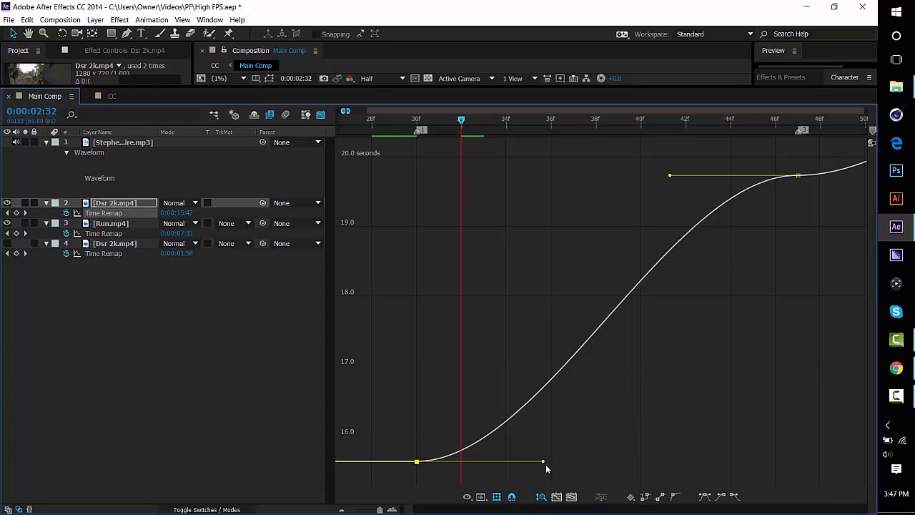
drag(543, 461, 369, 193)
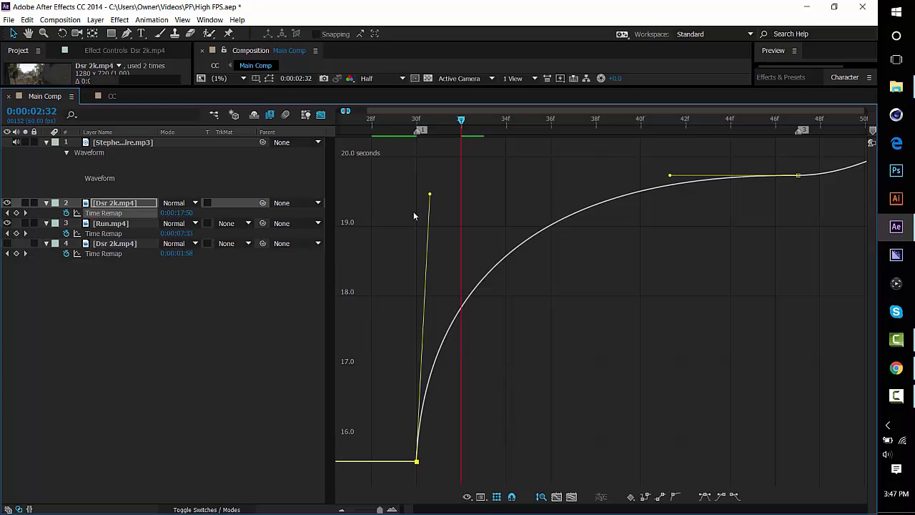
drag(671, 175, 811, 424)
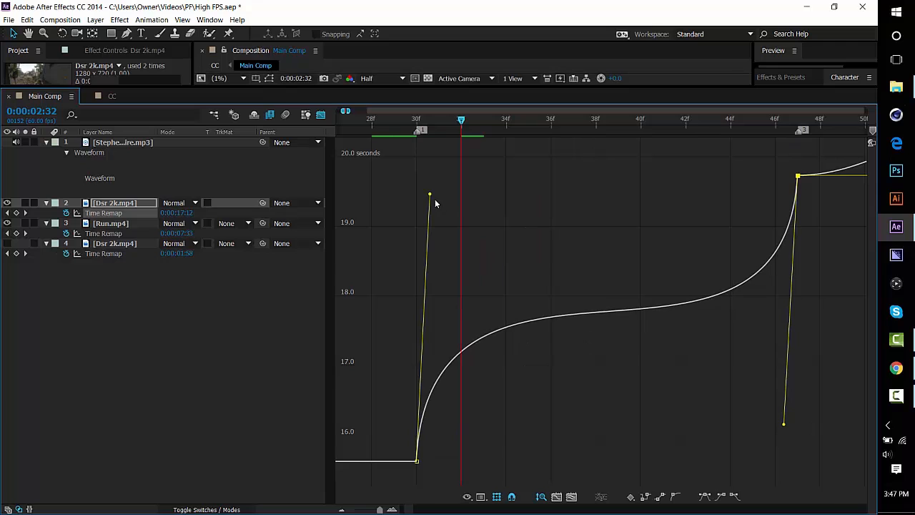
drag(430, 195, 408, 193)
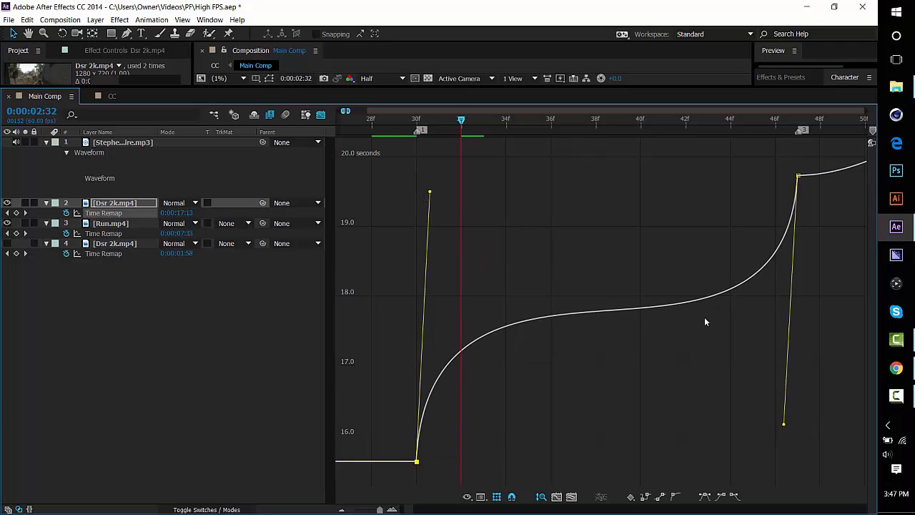
- Pull marker 3's outgoing handle steeply up and marker 2's incoming handle steeply down on the Time Remap curve to make a fast-slow-fast ramp
click(343, 509)
click(343, 509)
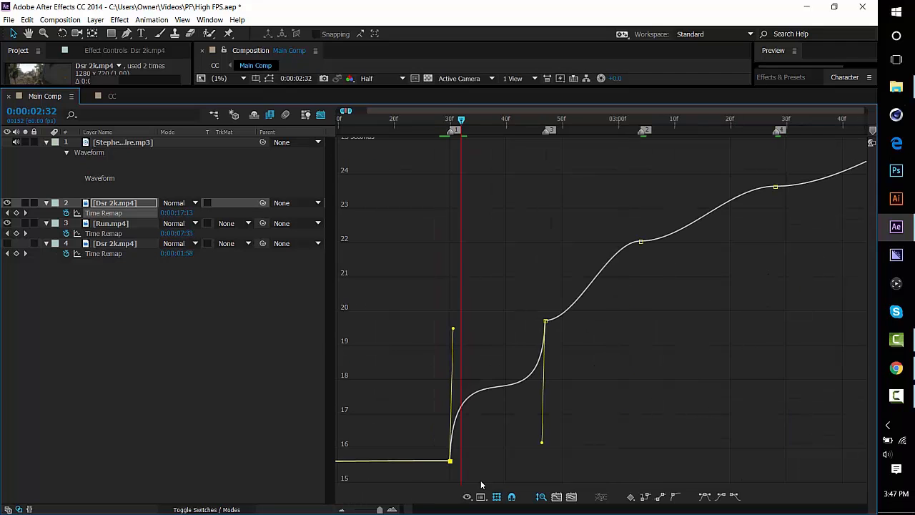
drag(409, 511, 410, 512)
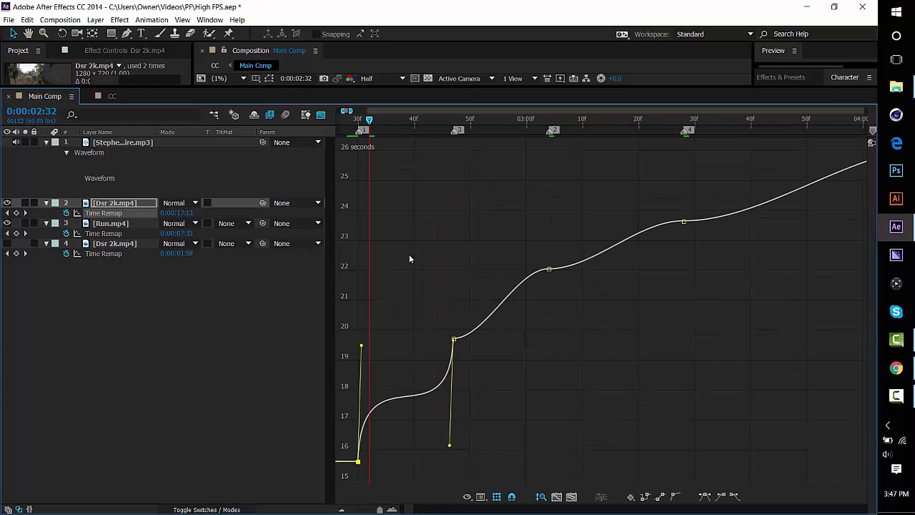
click(453, 118)
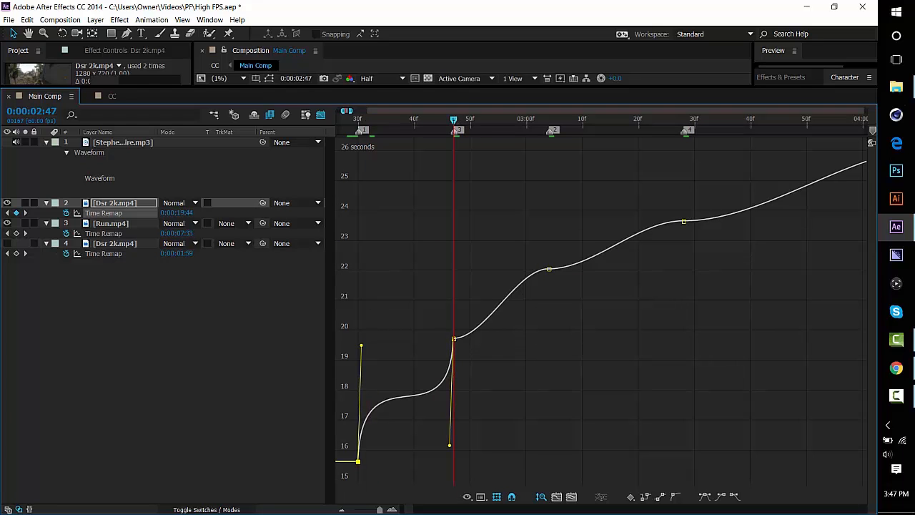
click(393, 509)
click(393, 509)
click(393, 510)
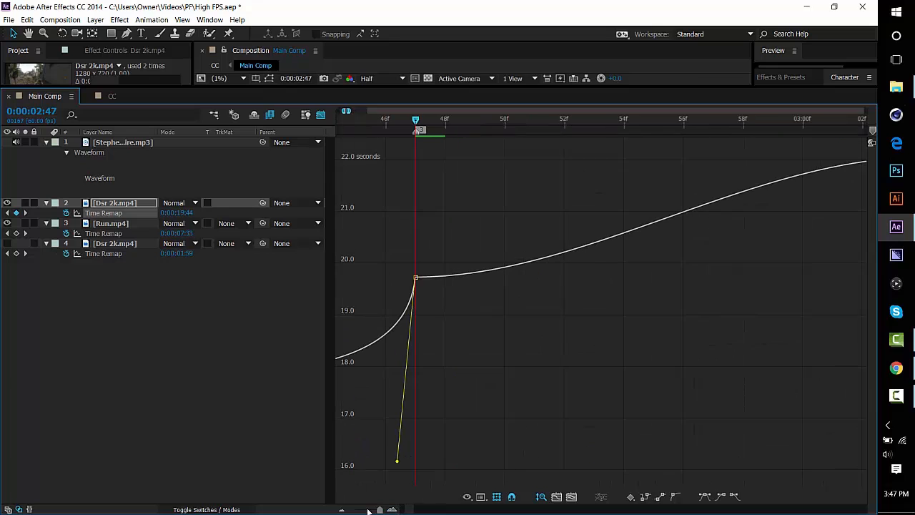
click(340, 511)
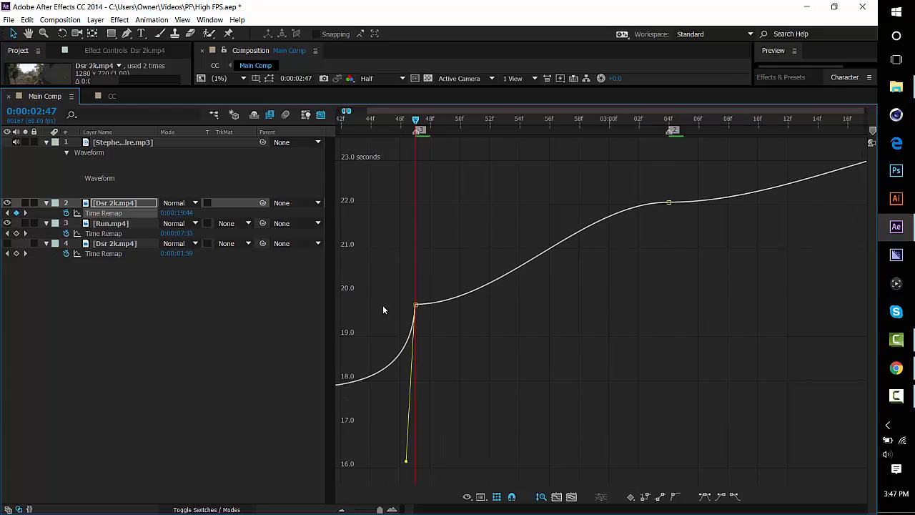
click(421, 305)
click(397, 286)
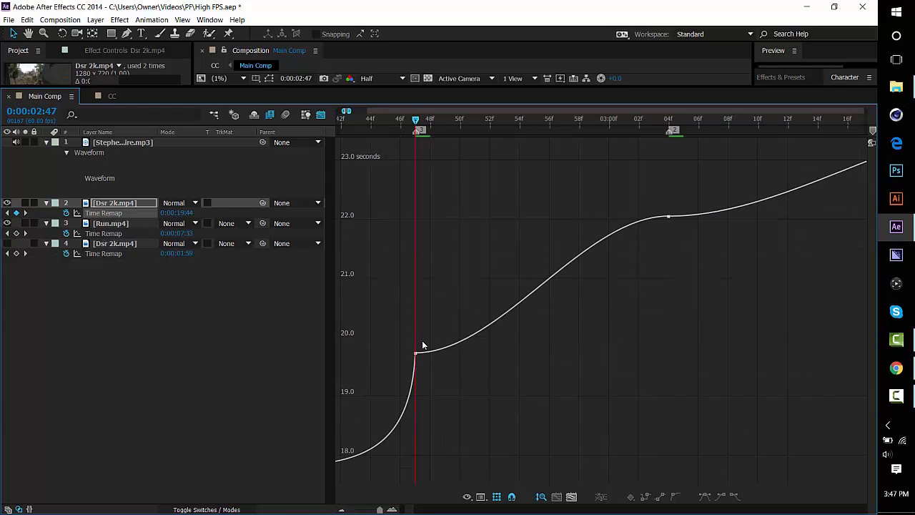
click(417, 355)
drag(498, 304, 448, 211)
drag(585, 205, 658, 269)
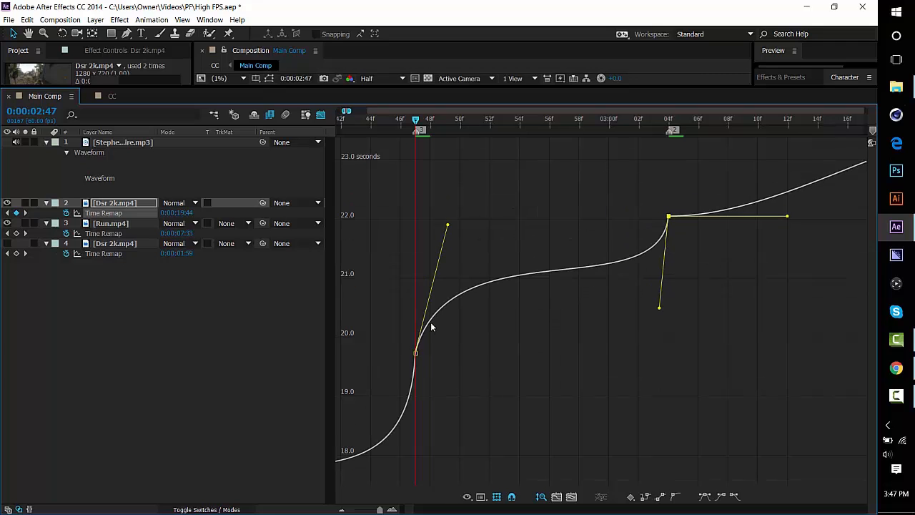
- Tilt marker 2's incoming handle slightly outward, then shape a fast-slow-fast ramp to marker 4 by raising marker 2's outgoing handle and lowering marker 4's incoming handle
click(353, 509)
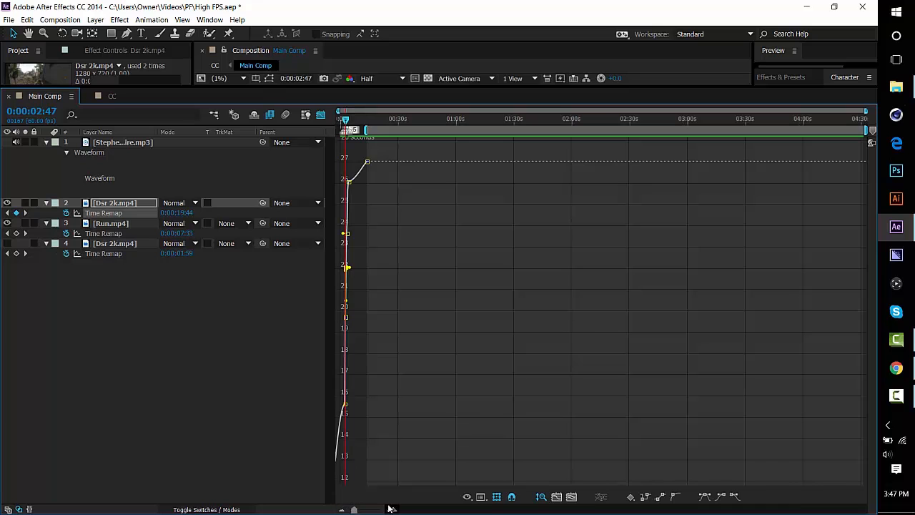
click(392, 508)
click(391, 508)
click(391, 508)
click(392, 508)
click(391, 508)
click(392, 508)
click(391, 508)
click(391, 509)
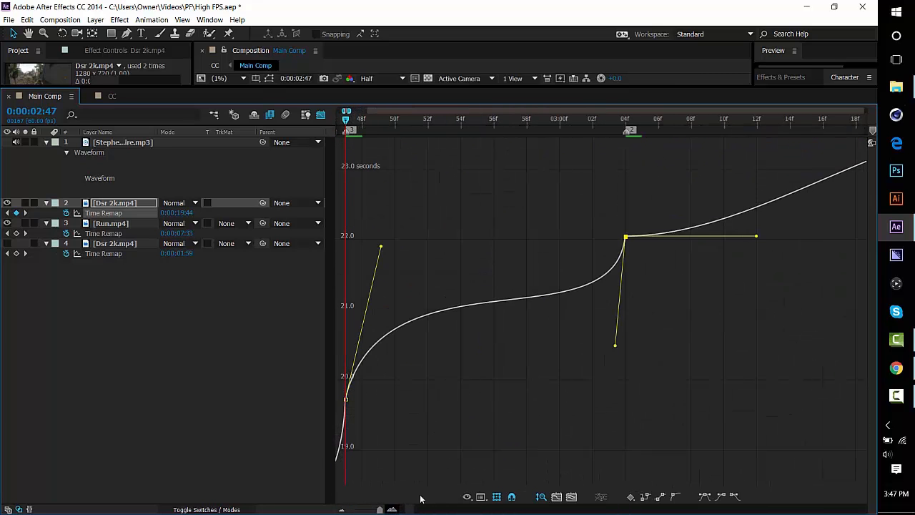
drag(409, 511, 411, 512)
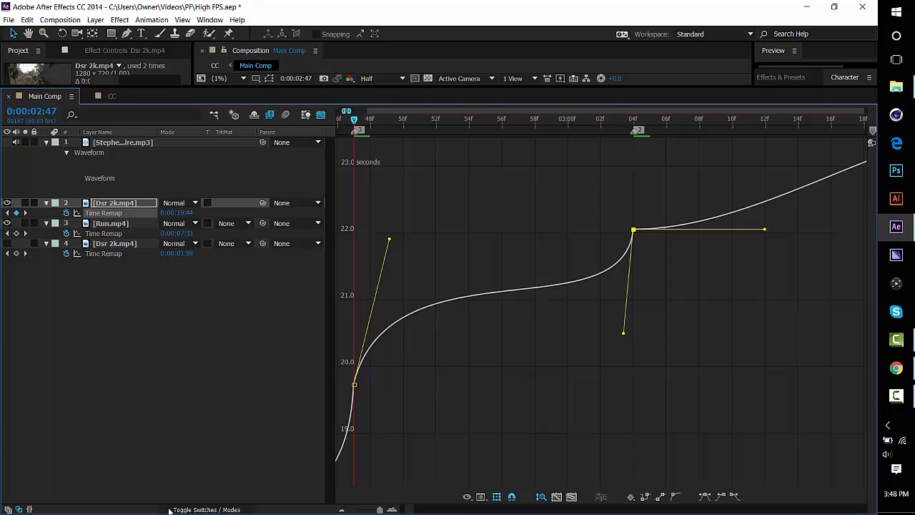
click(343, 510)
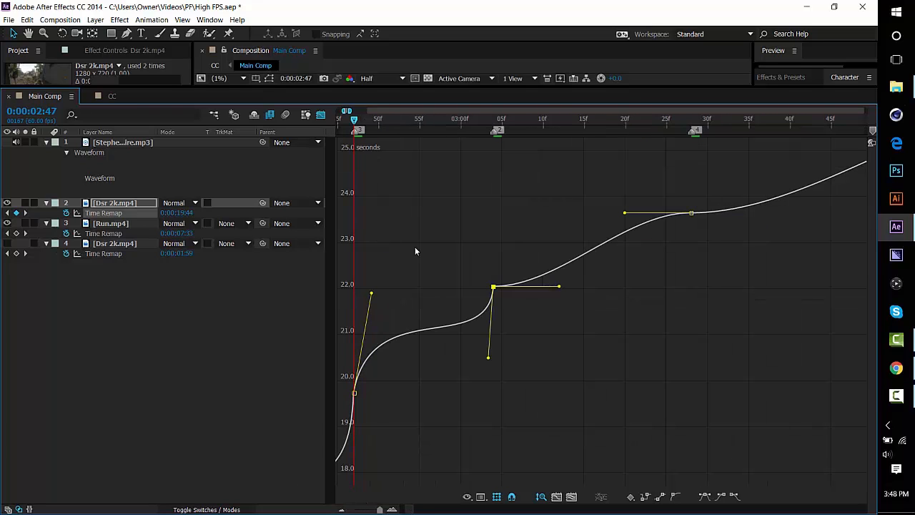
click(505, 122)
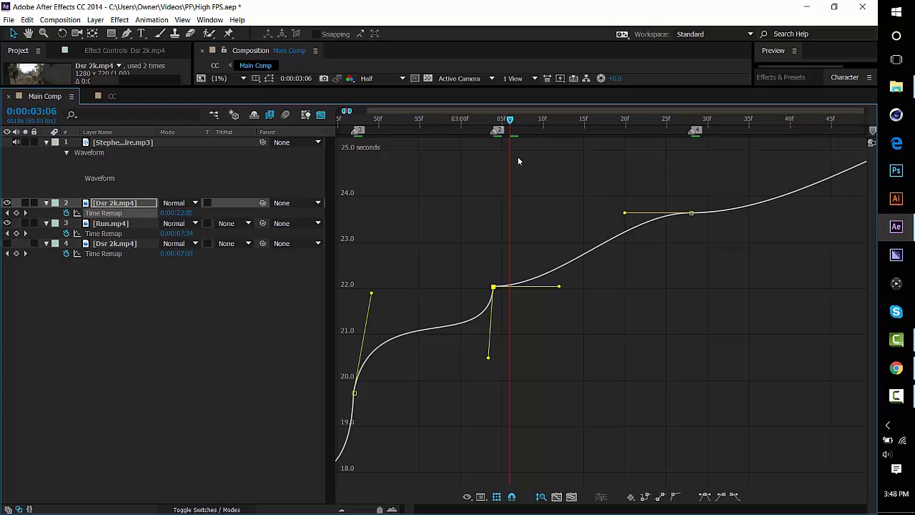
drag(509, 120, 500, 118)
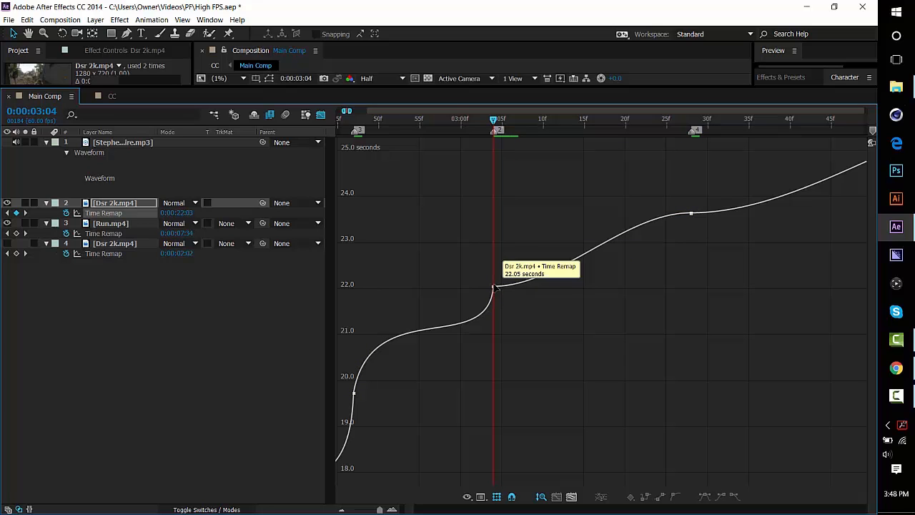
drag(490, 358, 478, 358)
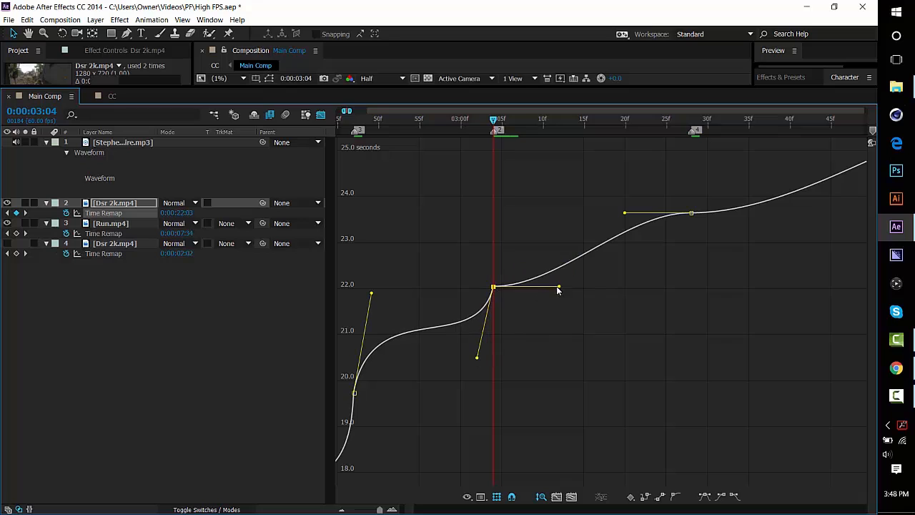
drag(561, 287, 516, 219)
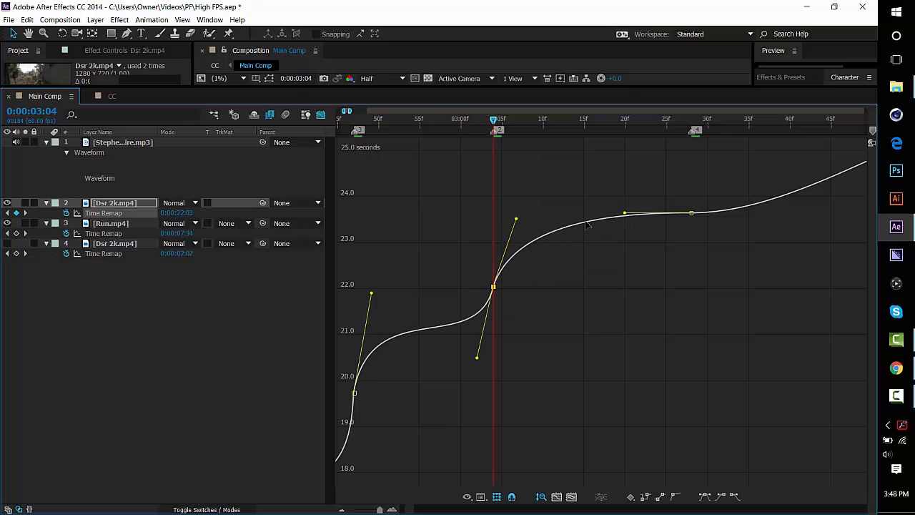
drag(627, 215, 680, 254)
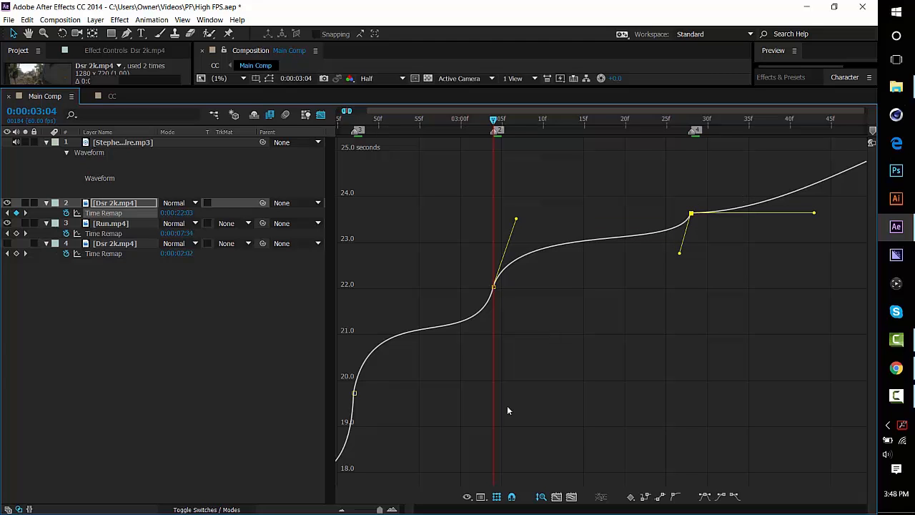
- Pull marker 4's outgoing Time Remap handle steeply up and marker 5's incoming handle diagonally down
double_click(341, 511)
drag(411, 510, 413, 511)
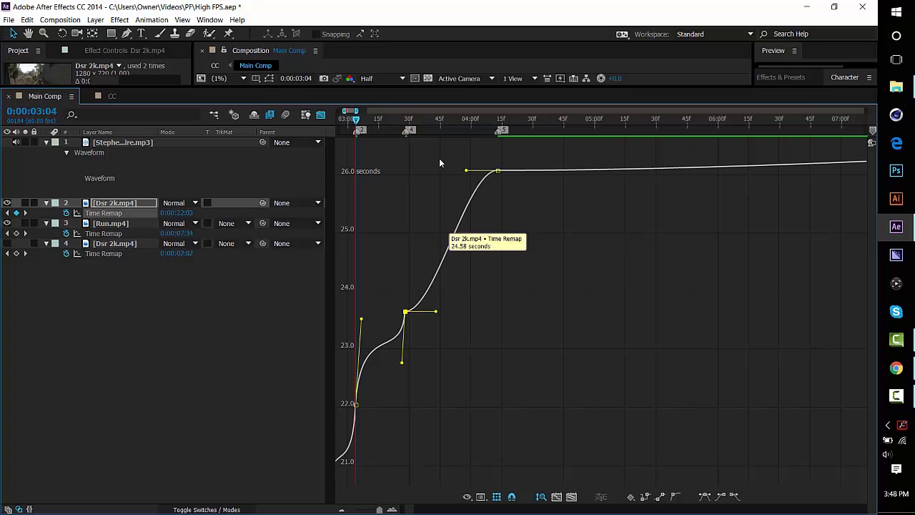
click(438, 119)
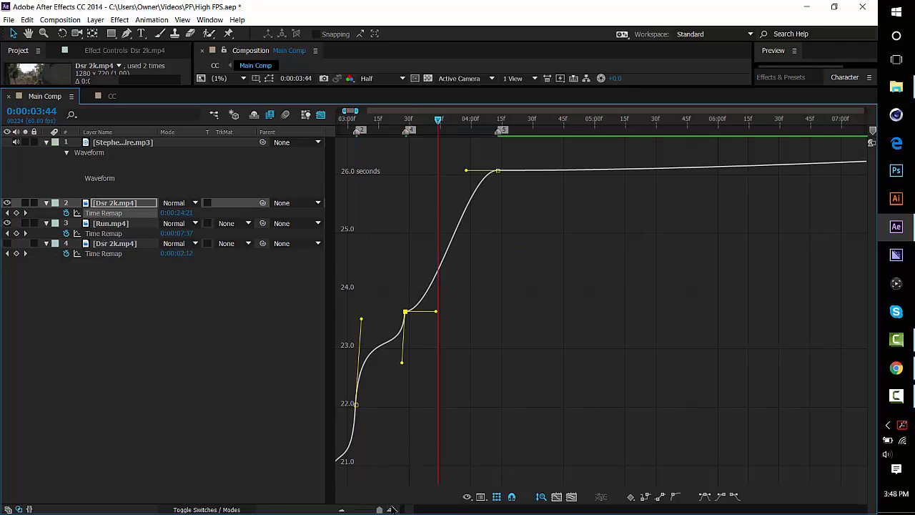
click(392, 510)
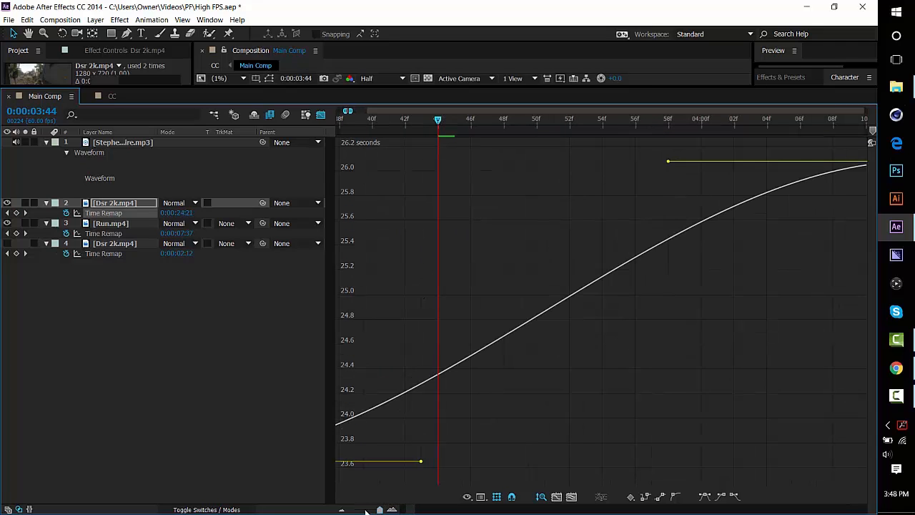
click(342, 510)
drag(409, 509, 409, 511)
click(341, 510)
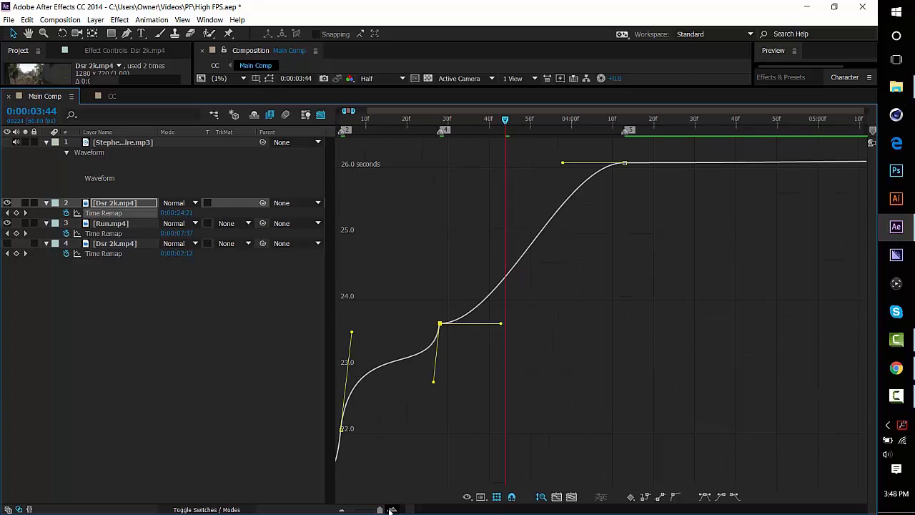
click(391, 509)
drag(497, 381, 378, 168)
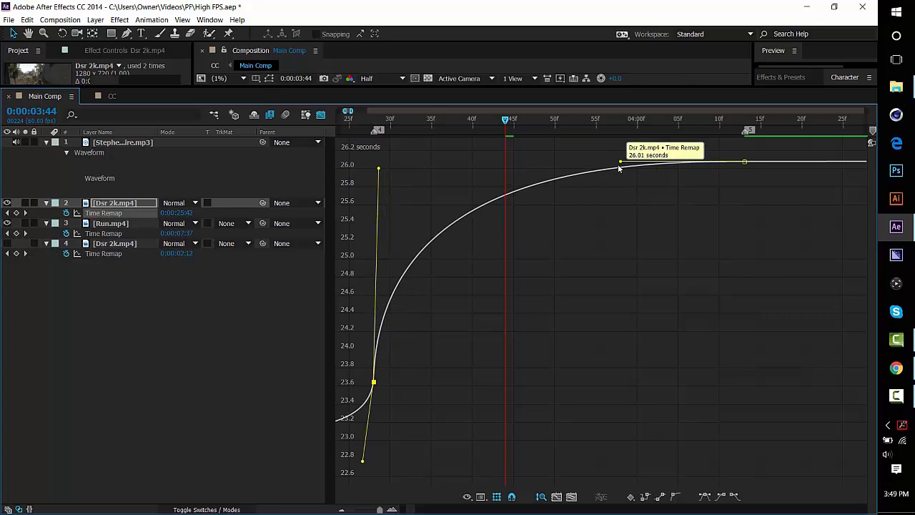
drag(621, 164, 678, 213)
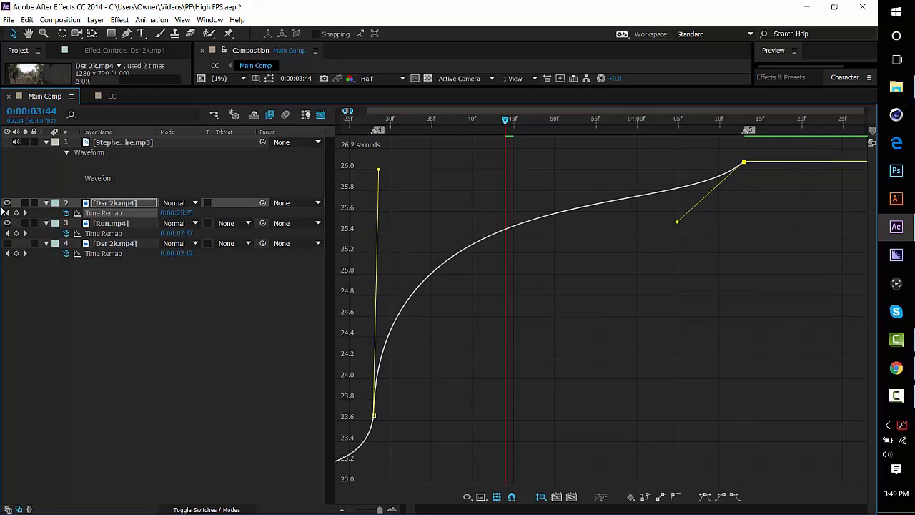
- Lower marker 5's incoming handle much further and lean marker 4's outgoing handle toward marker 5 to flatten the middle of the curve
drag(678, 223, 758, 376)
drag(380, 168, 419, 177)
click(741, 345)
click(745, 163)
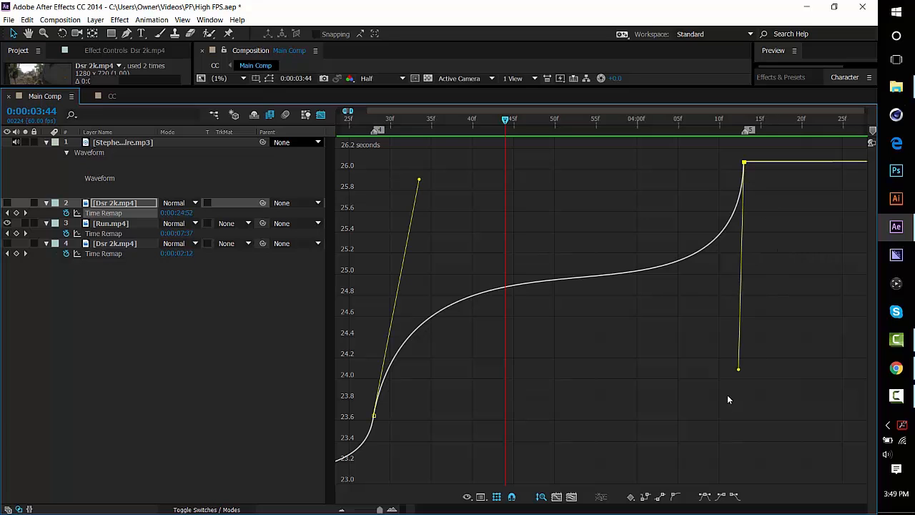
drag(739, 372, 700, 390)
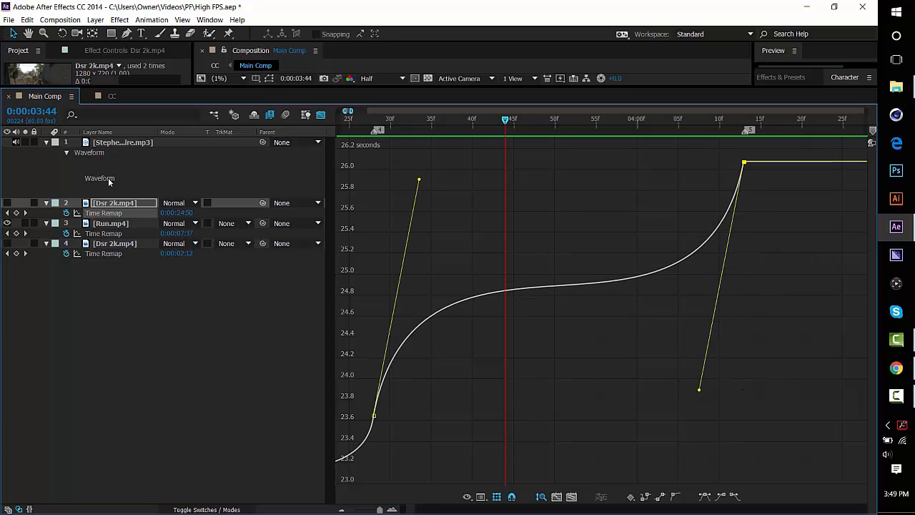
- Make both Dsr 2k.mp4 layers visible, enlarge the composition preview, and close the Graph Editor to show the layer bars from the start
click(8, 204)
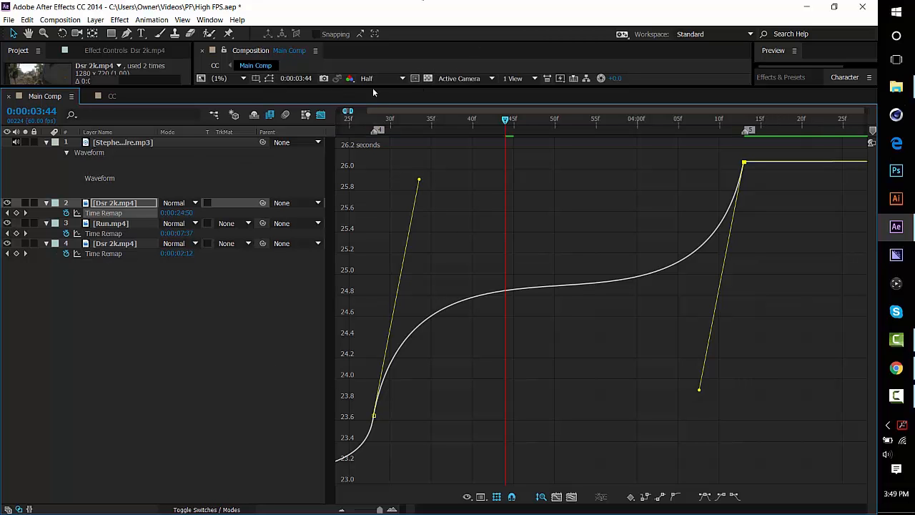
drag(367, 89, 395, 289)
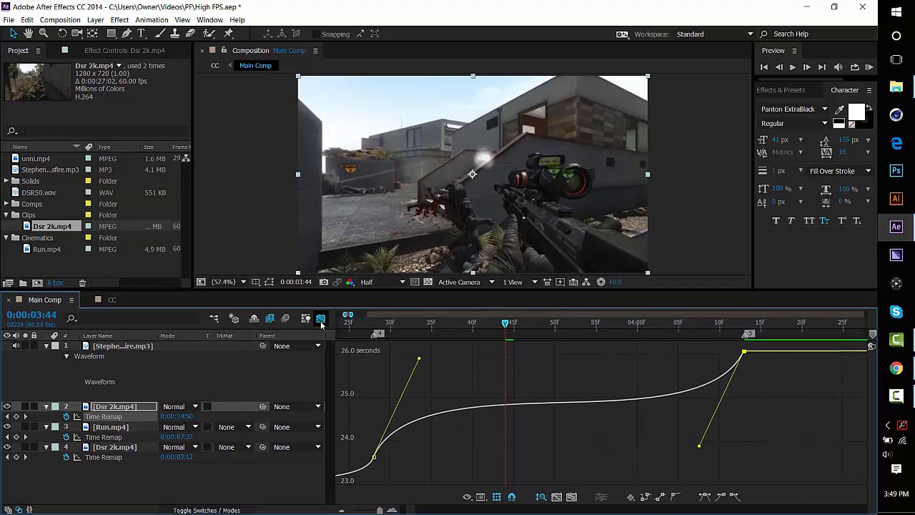
click(320, 319)
click(341, 510)
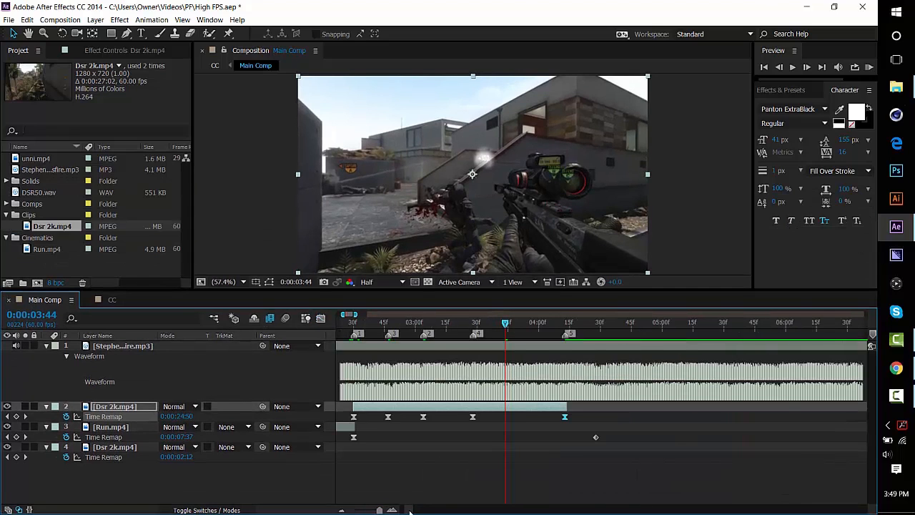
scroll(408, 512, left, 10)
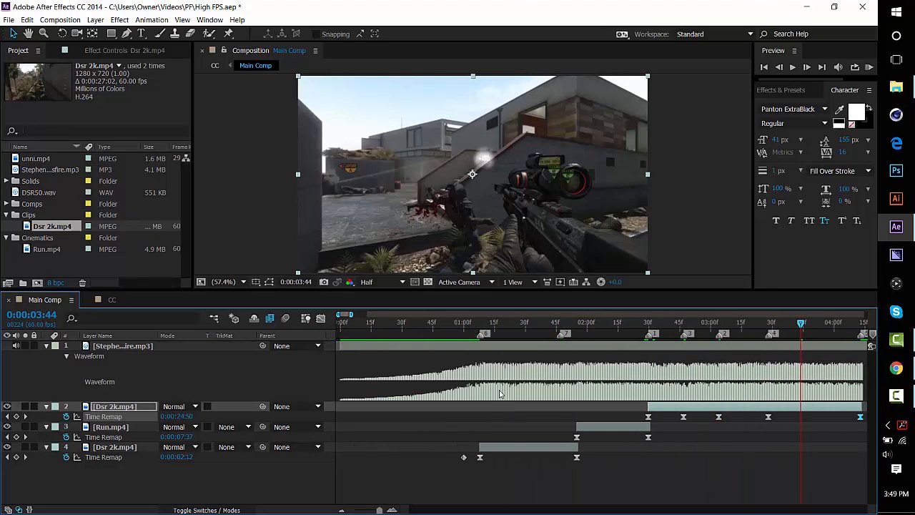
- Add a Scale keyframe to the lower Dsr 2k.mp4 layer at marker 6, 0:00:01:08, and set it to 132%
click(495, 326)
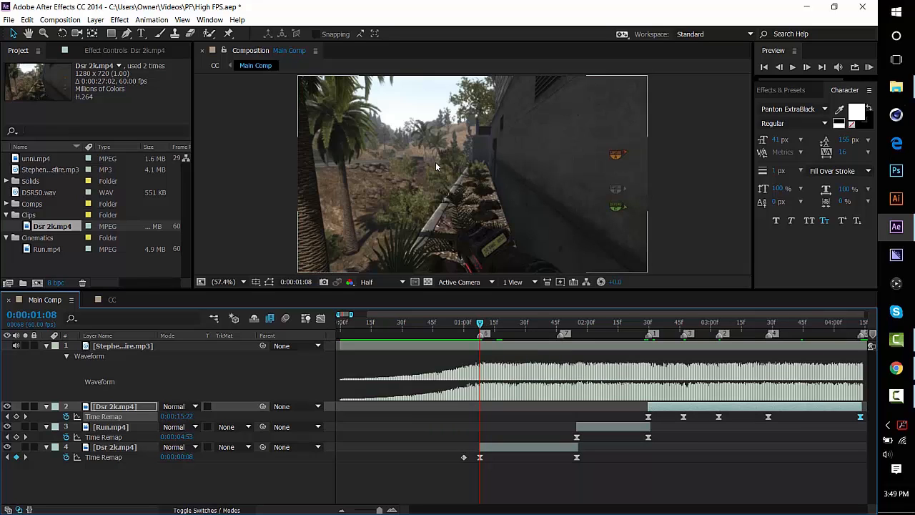
click(534, 447)
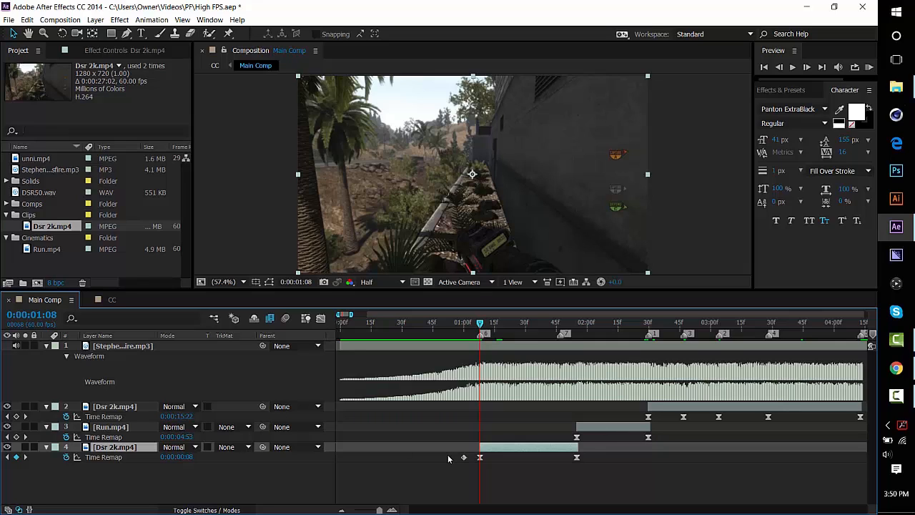
key(shift+s)
click(77, 469)
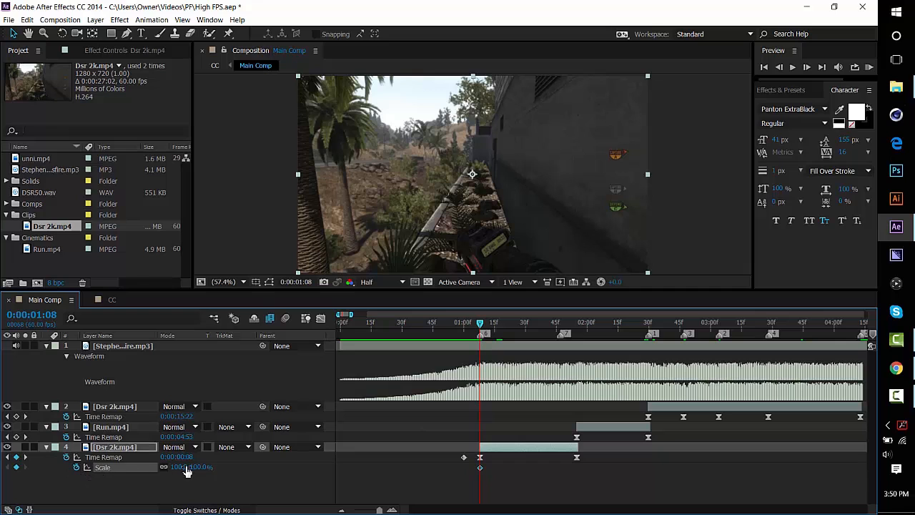
drag(199, 472, 216, 466)
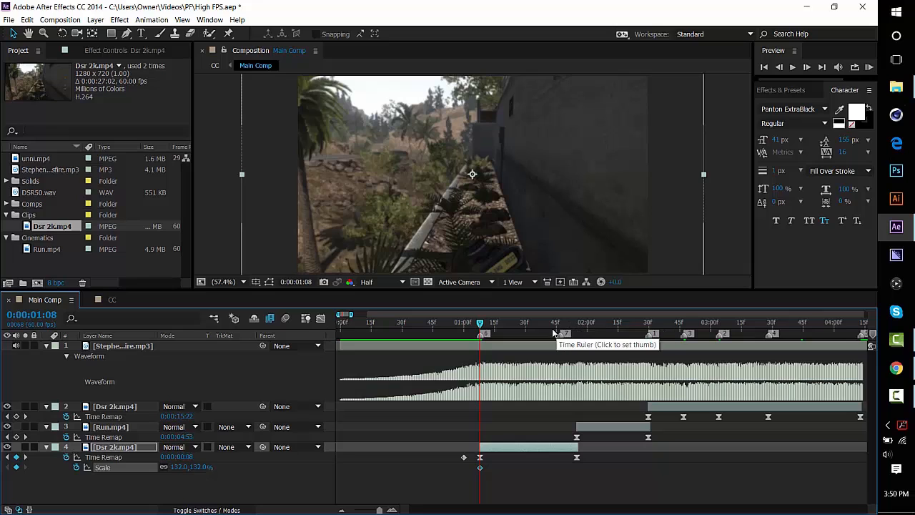
- Keyframe the lower Dsr 2k.mp4 layer's Scale at 0:00:01:43, just before marker 7, to 102%
click(554, 333)
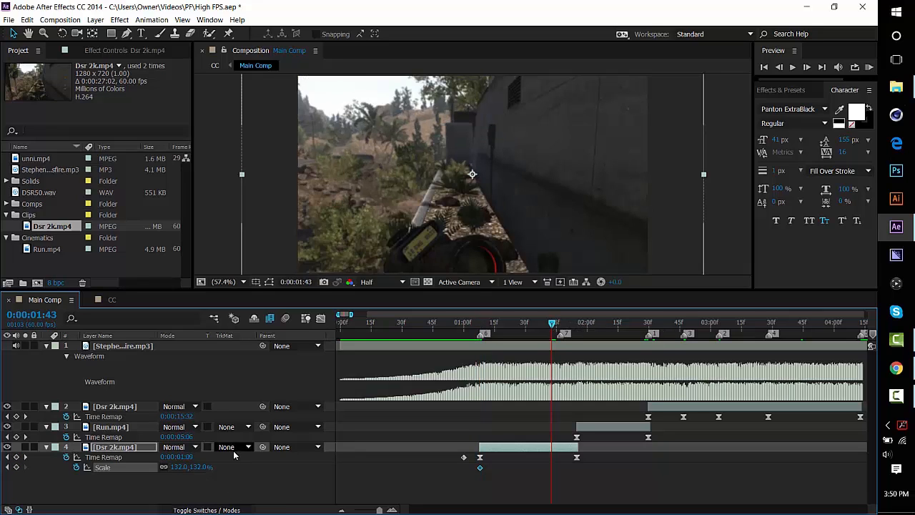
click(201, 467)
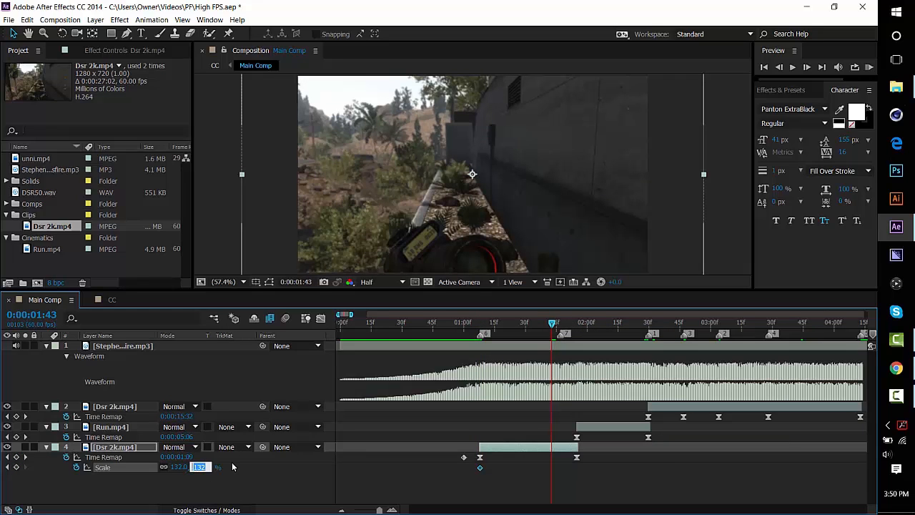
text(102)
key(Return)
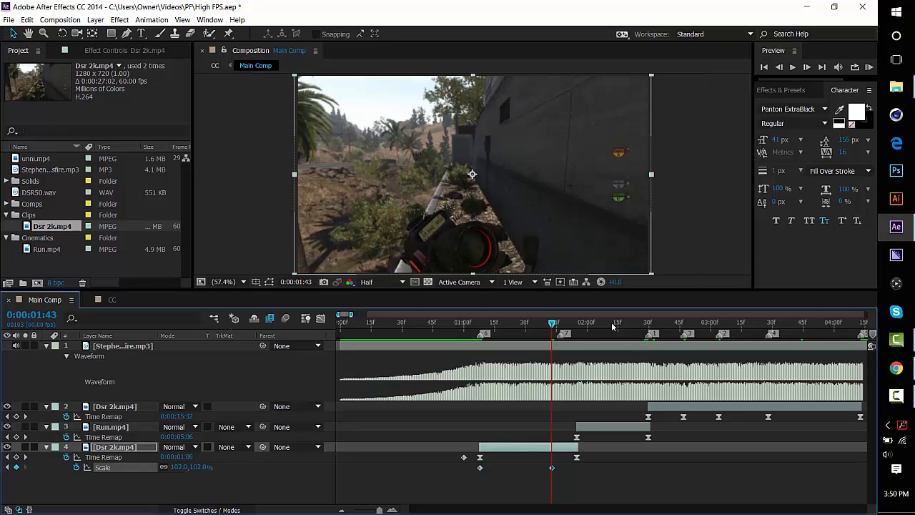
- Add a 138% Scale keyframe to the lower Dsr 2k.mp4 layer at 0:00:01:59 and apply Easy Ease to all three of its Scale keyframes
drag(552, 323, 585, 324)
drag(173, 472, 226, 468)
drag(458, 469, 602, 473)
right_click(585, 467)
mouse_move(643, 461)
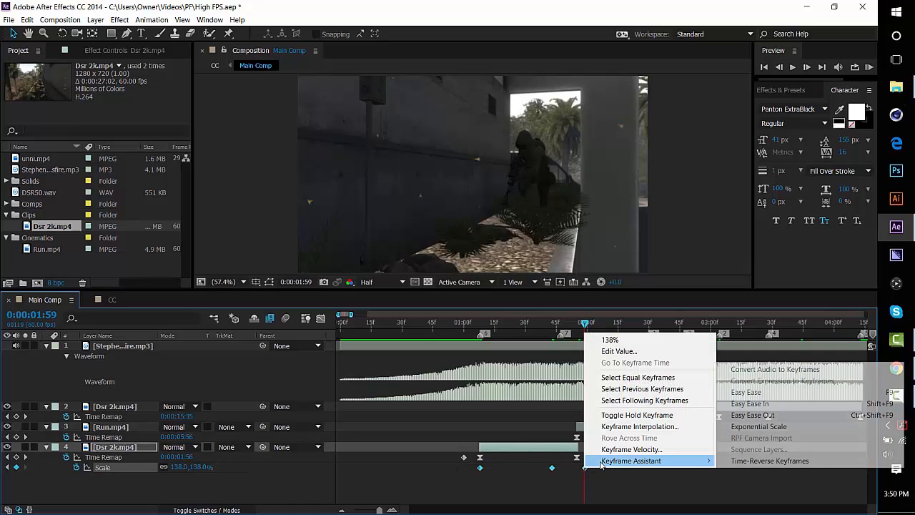
click(748, 392)
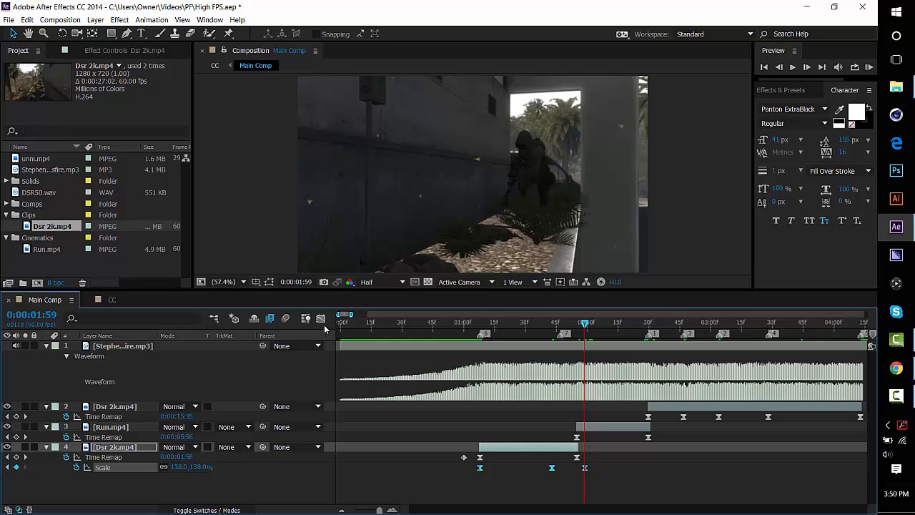
- Reshape the lower Dsr 2k.mp4 layer's Scale curve in the Graph Editor into a steep drop, flat bottom and steep rise, and preview it
click(320, 319)
click(480, 372)
drag(502, 376, 480, 439)
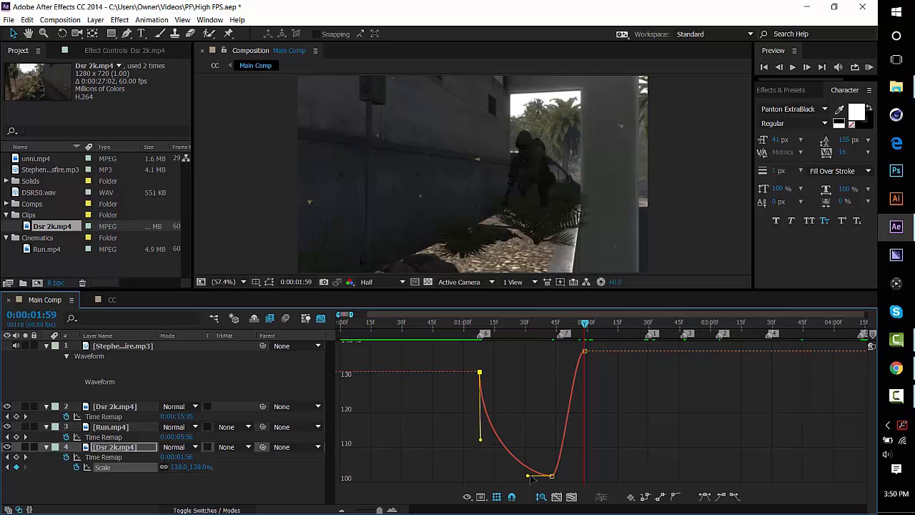
drag(527, 478, 459, 476)
drag(564, 476, 615, 484)
drag(575, 351, 581, 427)
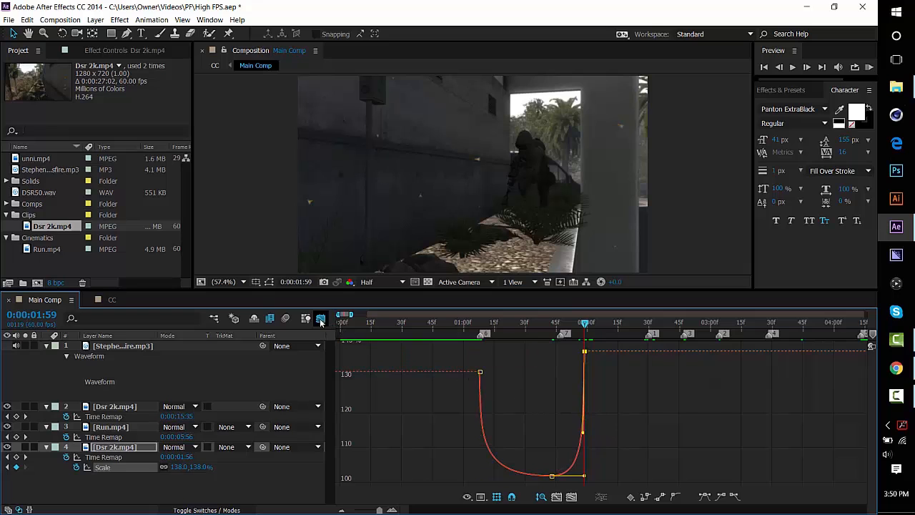
click(321, 319)
drag(477, 323, 619, 466)
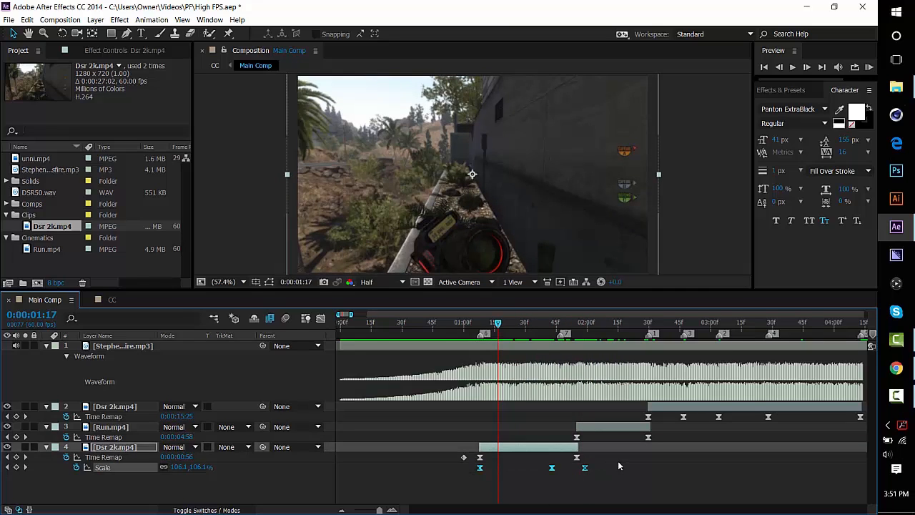
- Paste the lower Dsr 2k.mp4 layer's three Scale keyframes onto Run.mp4 at the clip's start, 0:00:01:55
click(585, 323)
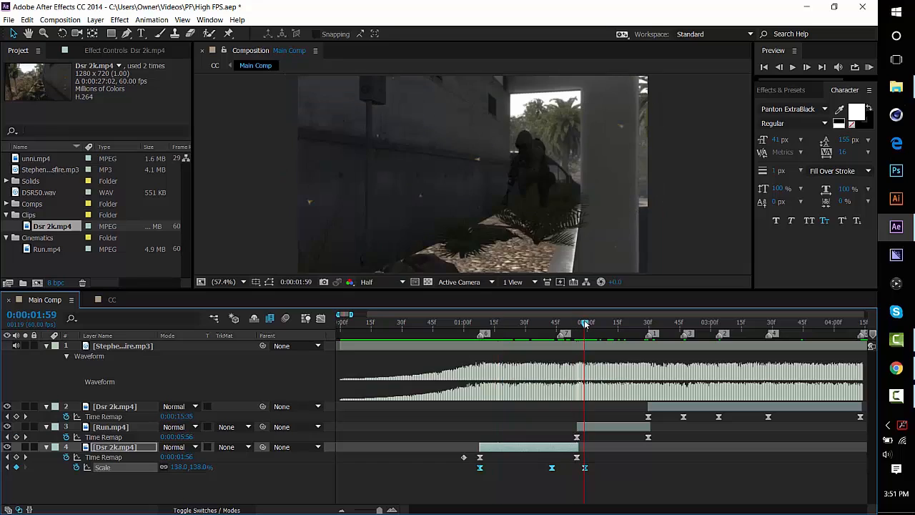
drag(585, 324, 577, 323)
click(626, 425)
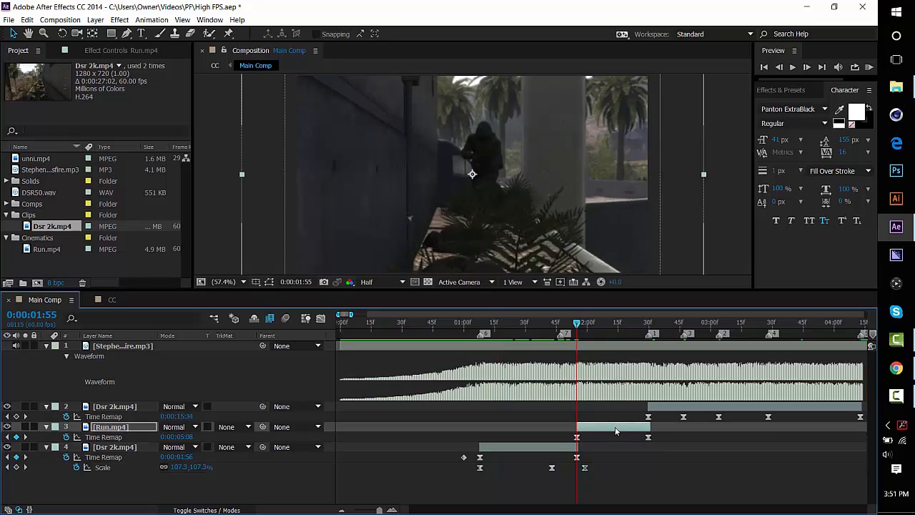
key(u)
key(u)
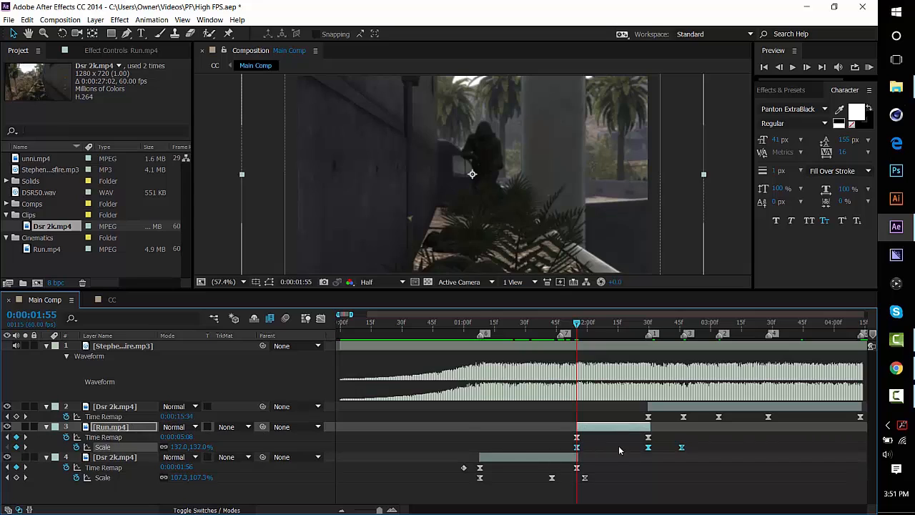
- Move Run.mp4's middle Scale keyframe earlier inside the clip and its last one to just past the clip's end, and check the curve
click(643, 445)
drag(647, 447, 622, 447)
drag(681, 448, 657, 448)
click(320, 317)
click(577, 372)
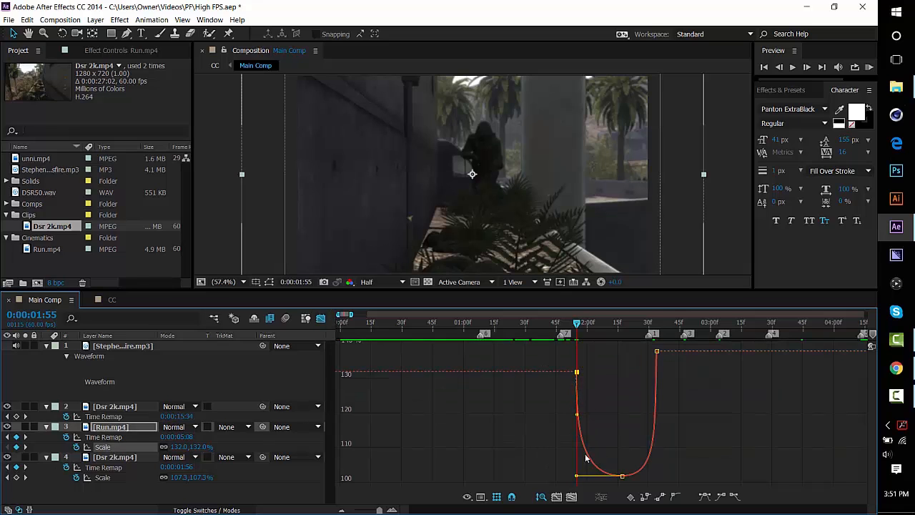
click(656, 353)
key(shift+F3)
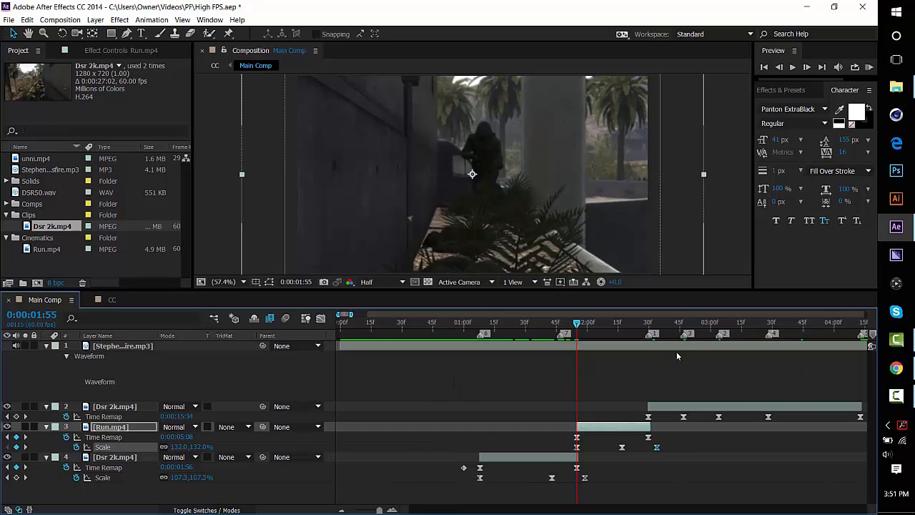
- Review Run.mp4's scale zoom and its transition into the upper Dsr 2k.mp4 clip, up to 0:00:02:45
drag(579, 323, 598, 323)
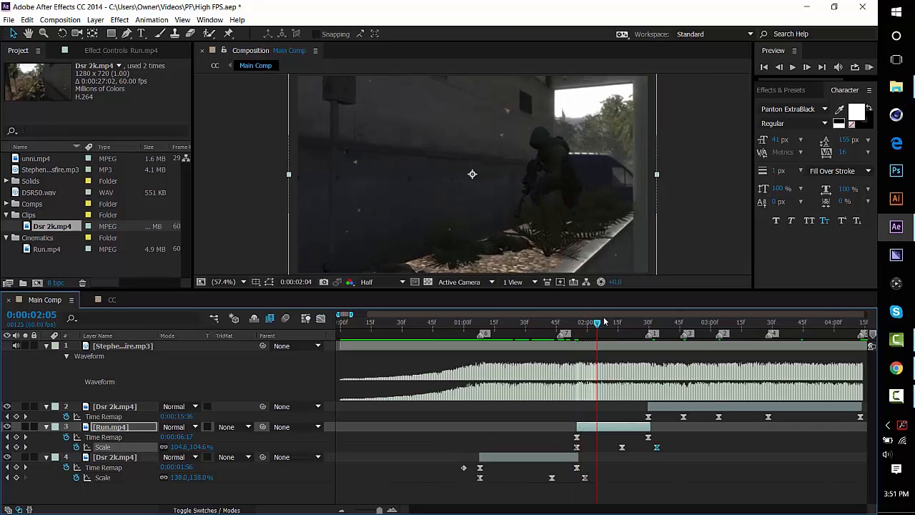
click(651, 323)
click(680, 323)
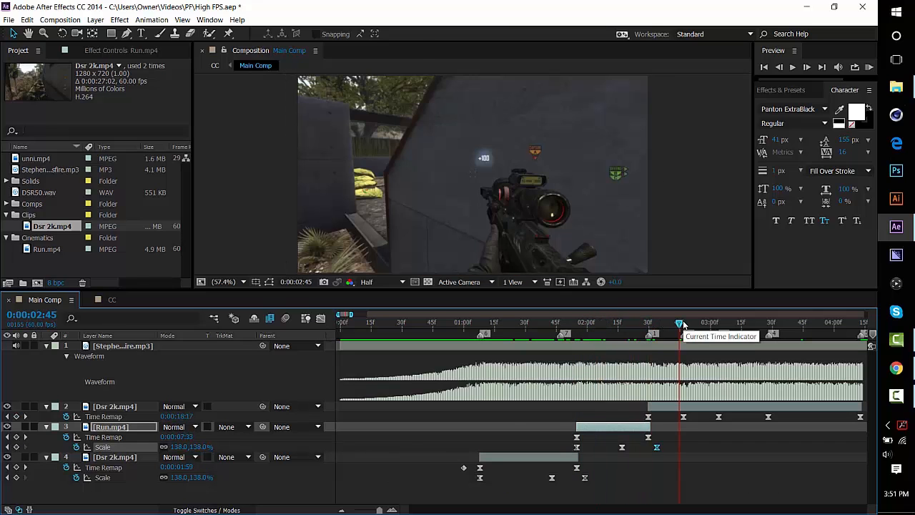